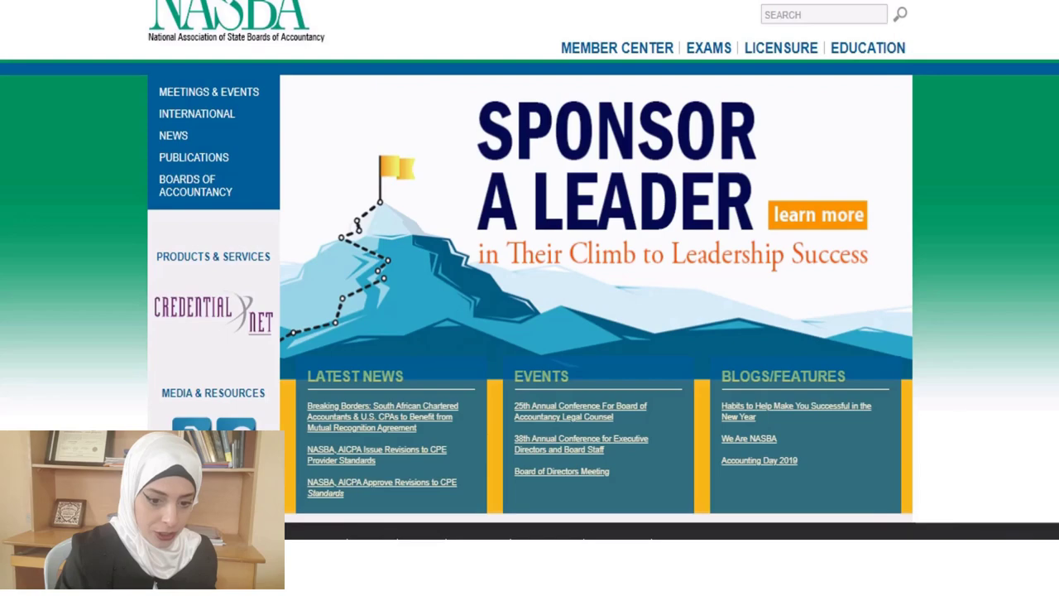
Open CPA Exam from the EXAMS menu and scroll down to the 'Choose a jurisdiction' list
mouse_move(644, 51)
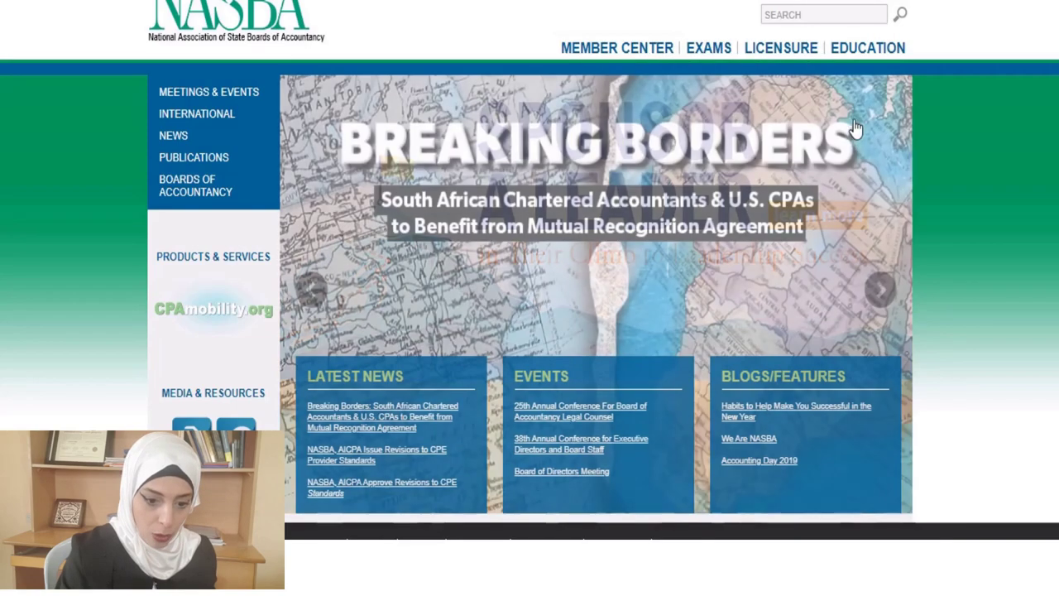
mouse_move(720, 70)
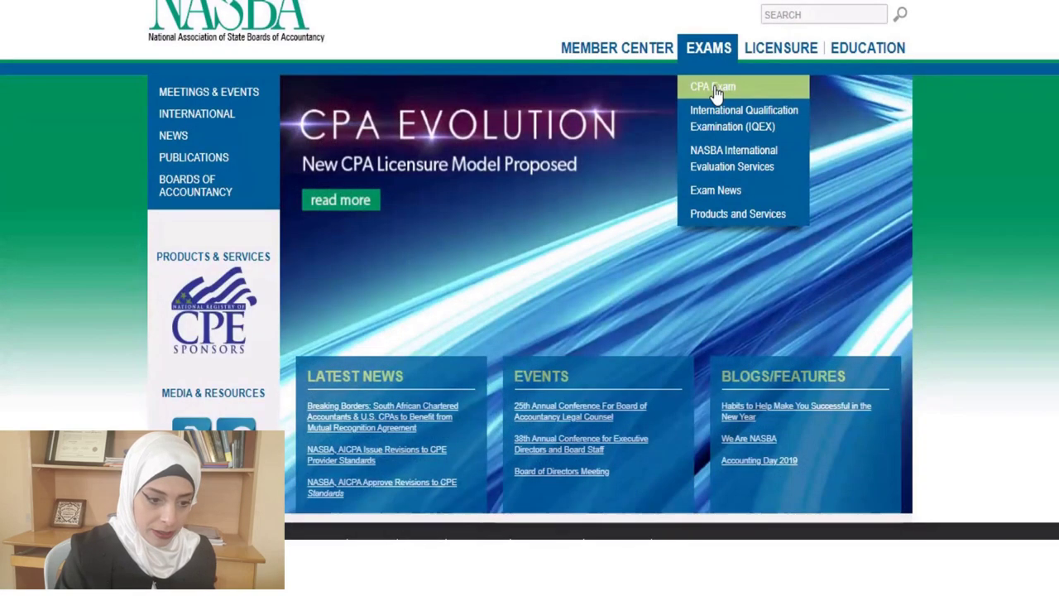
click(717, 93)
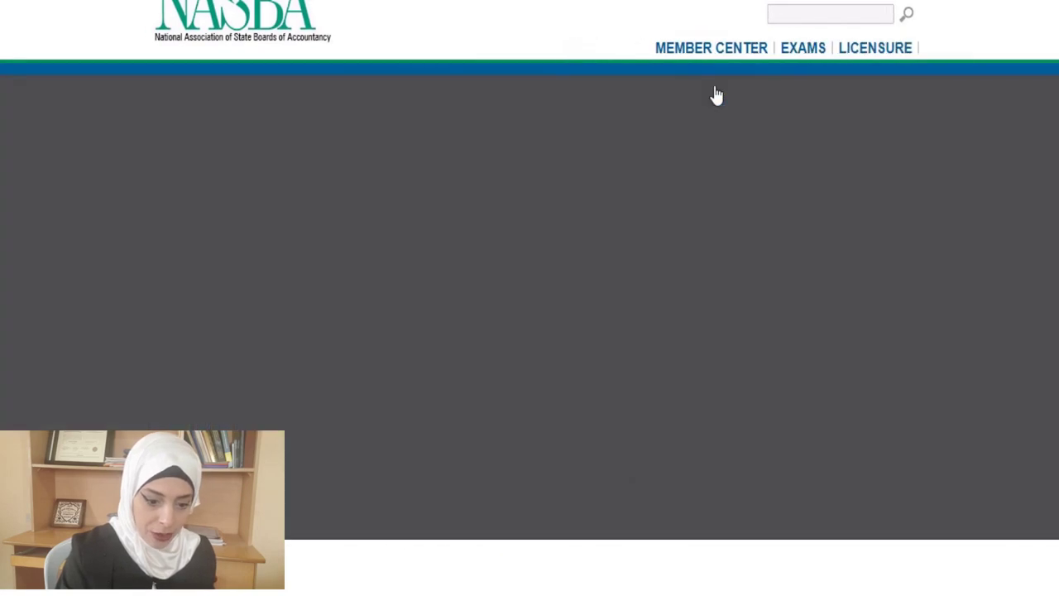
scroll(529, 297, down, 3)
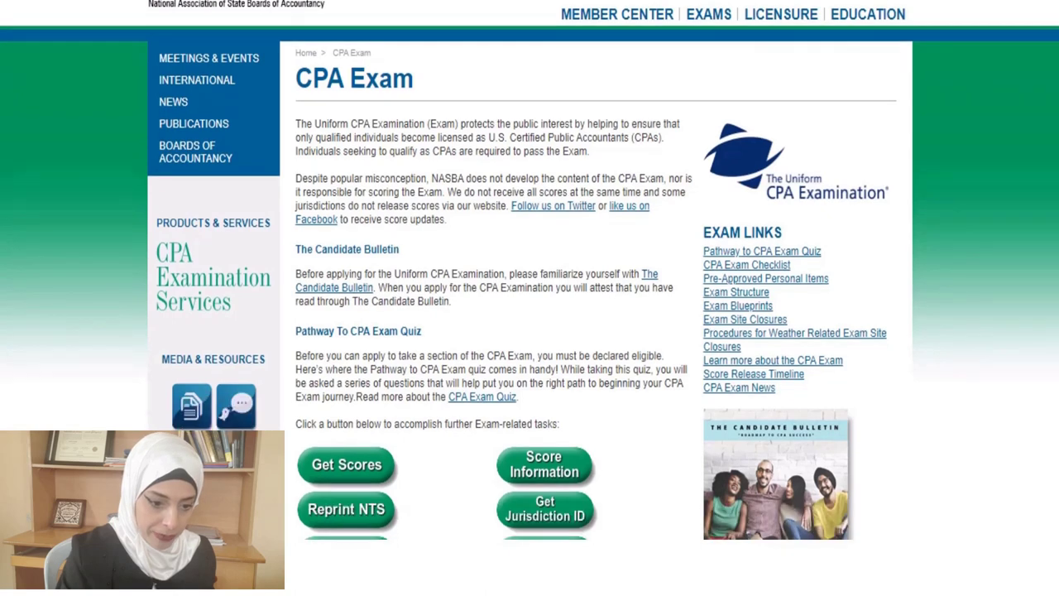
scroll(529, 298, up, 1)
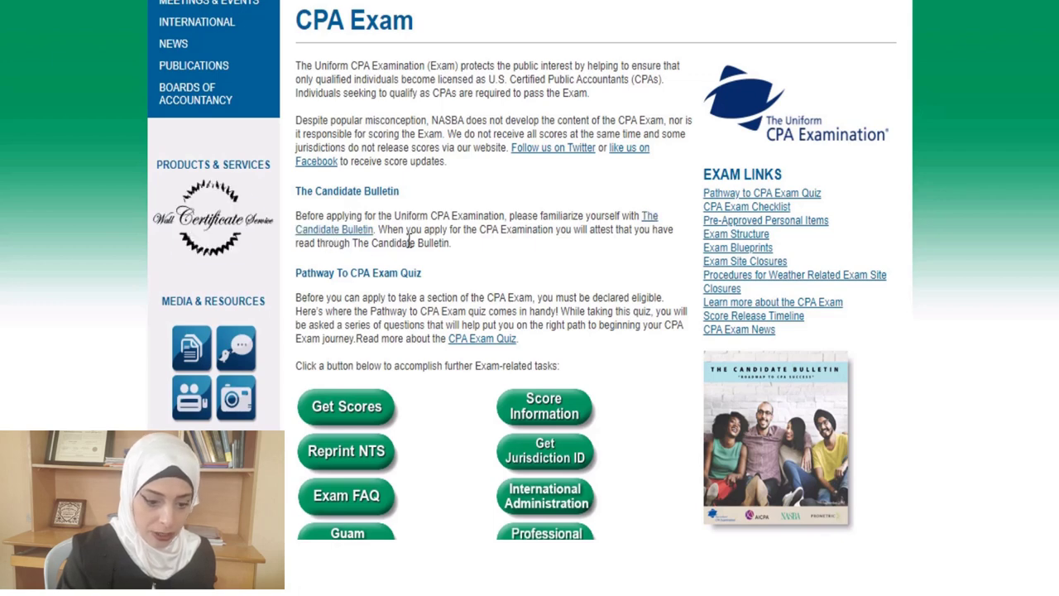
scroll(915, 170, down, 1)
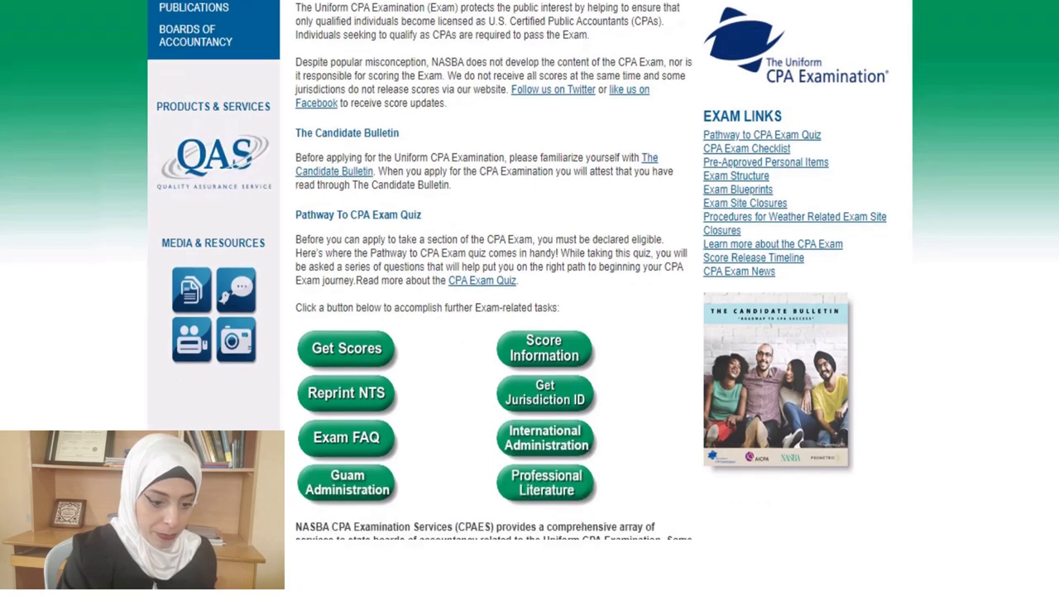
scroll(530, 270, down, 3)
scroll(529, 270, down, 2)
scroll(529, 270, down, 3)
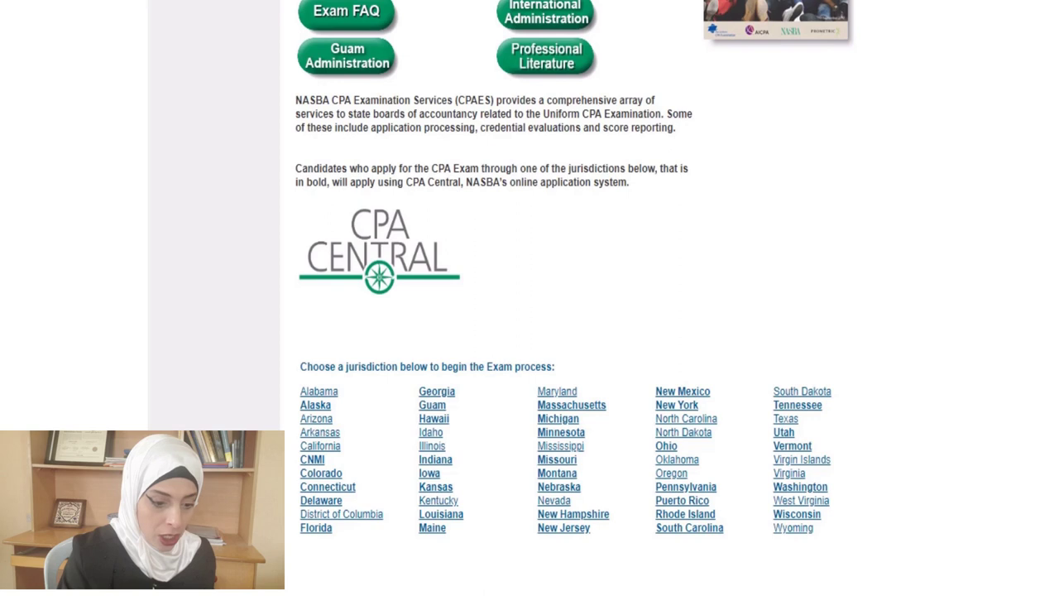
scroll(529, 298, down, 1)
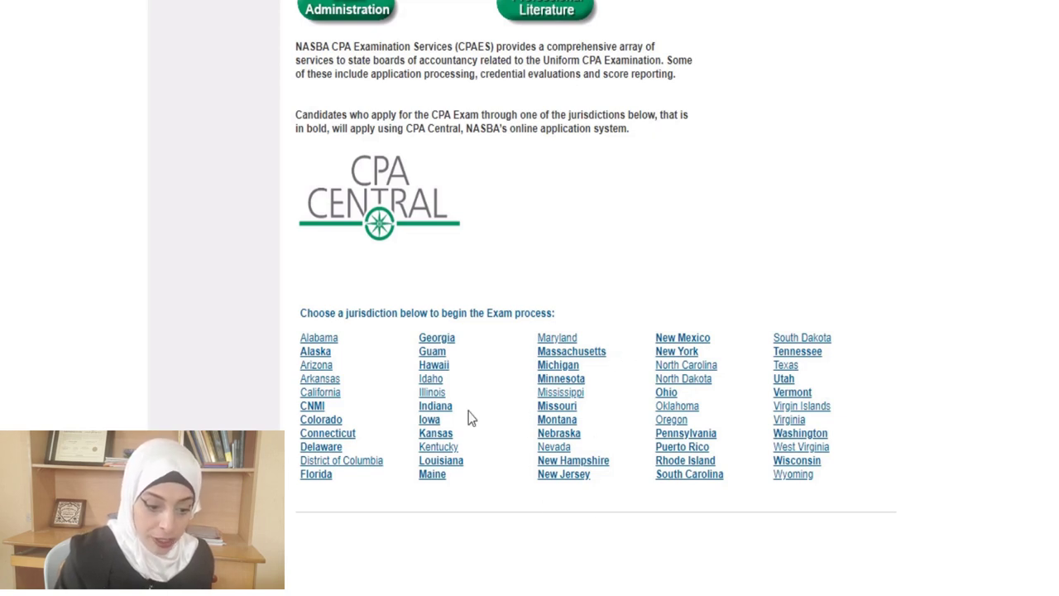
Open the Alaska jurisdiction page and use Apply Now to go to CPA Central
click(311, 356)
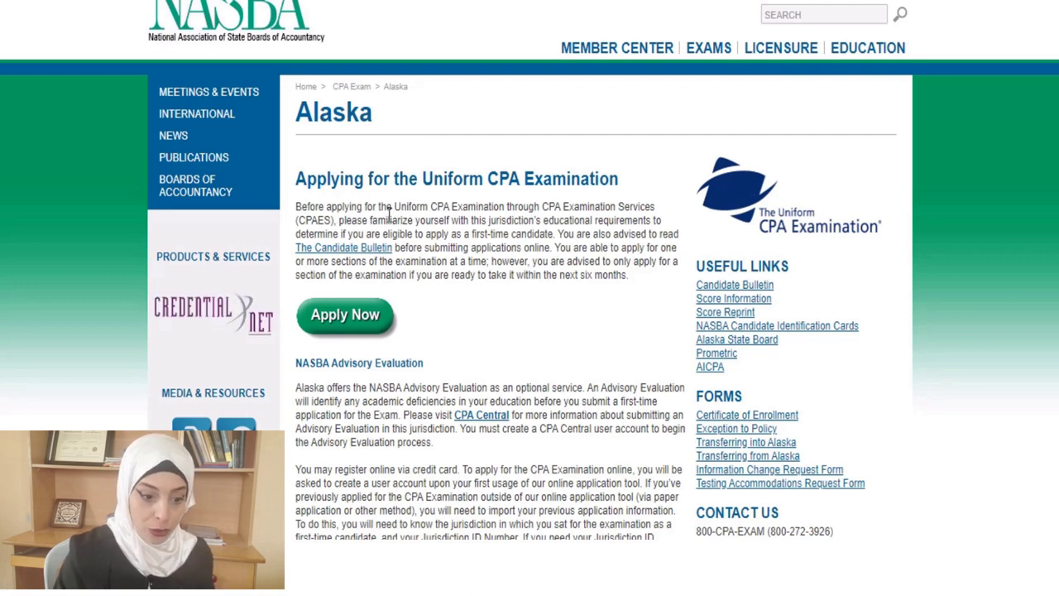
scroll(456, 264, down, 2)
scroll(517, 191, down, 2)
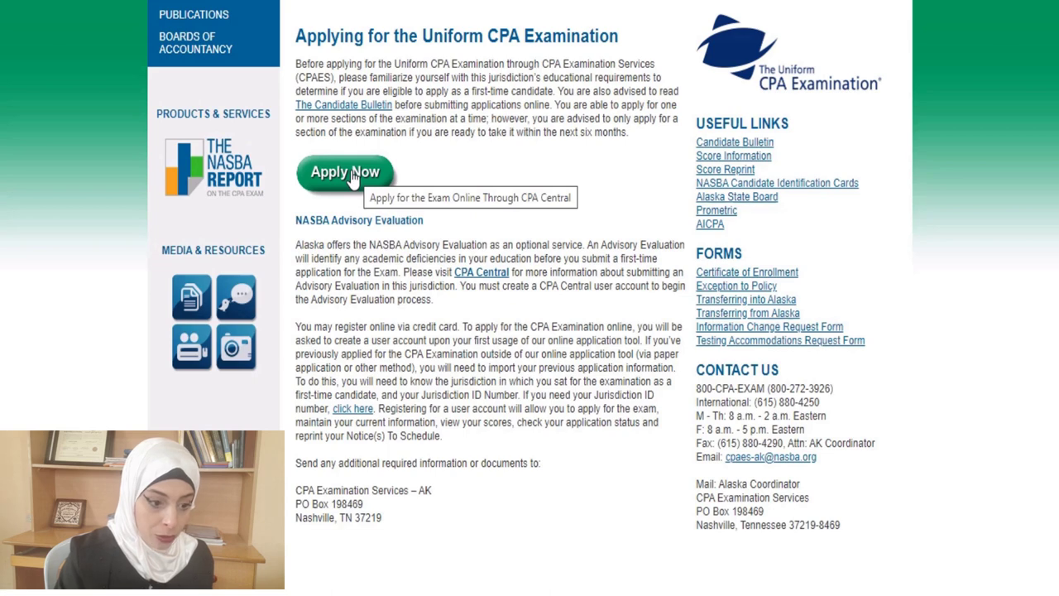
click(353, 174)
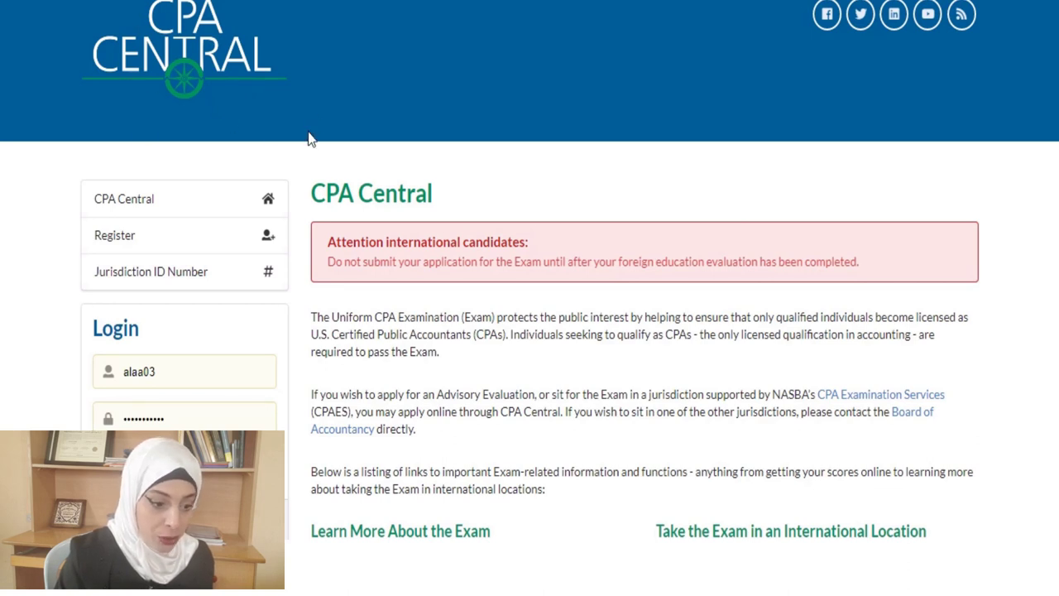
scroll(496, 124, down, 1)
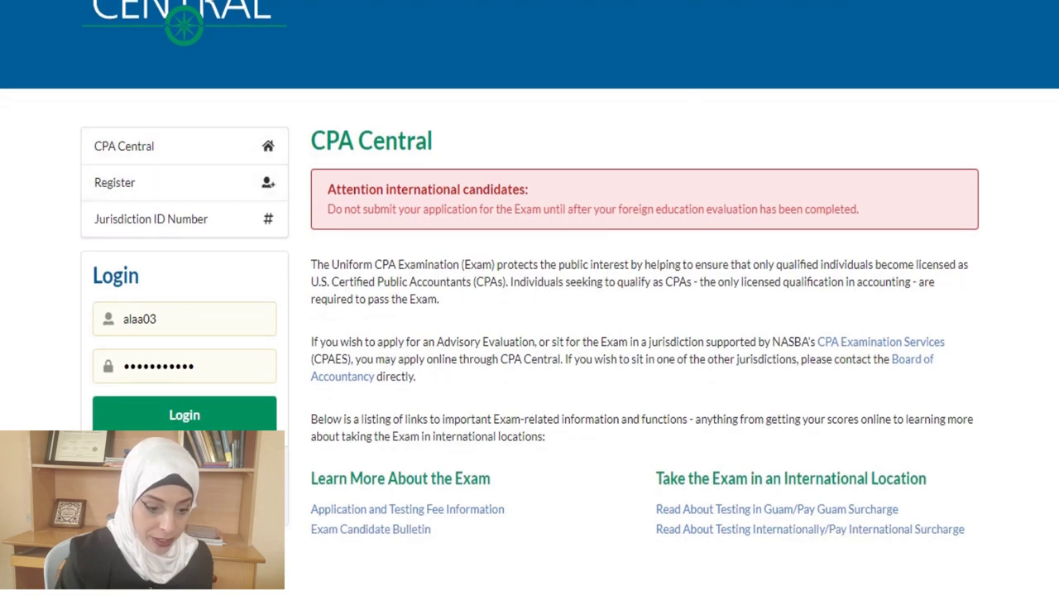
scroll(529, 270, down, 1)
scroll(530, 270, down, 4)
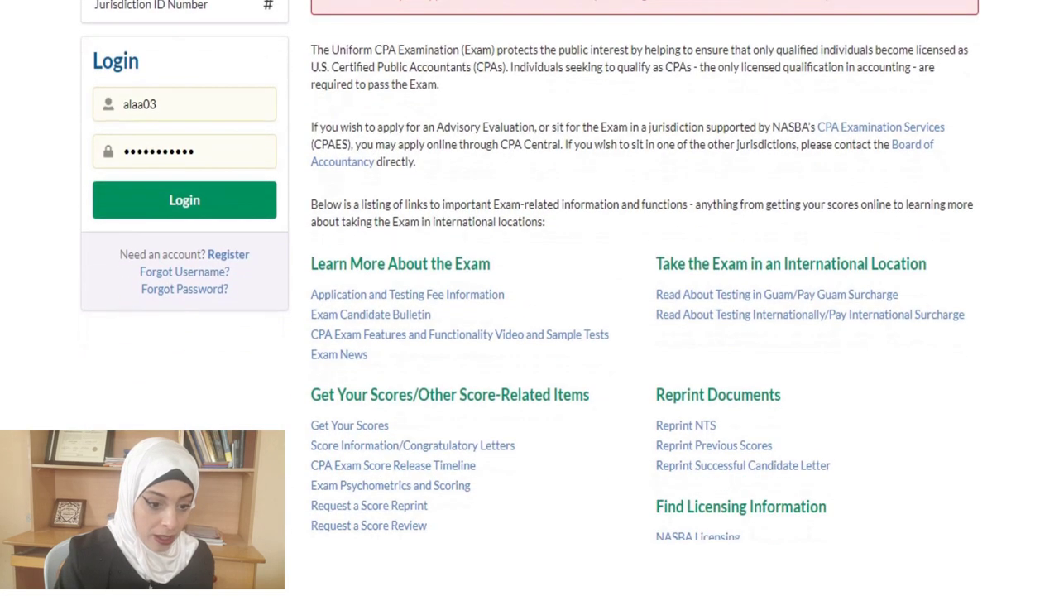
scroll(529, 270, up, 2)
scroll(1047, 212, up, 1)
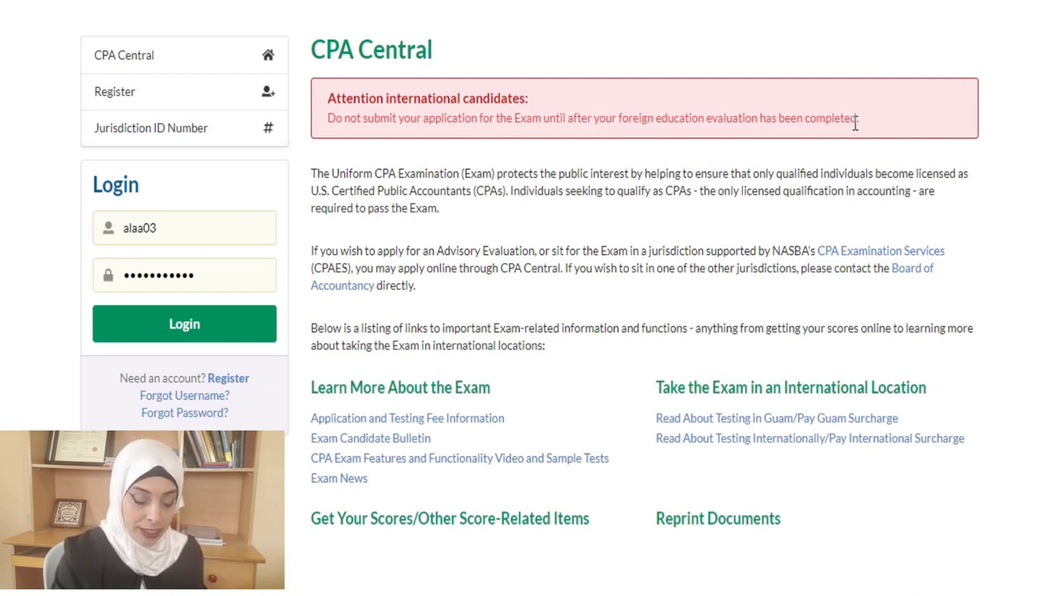
scroll(529, 297, up, 1)
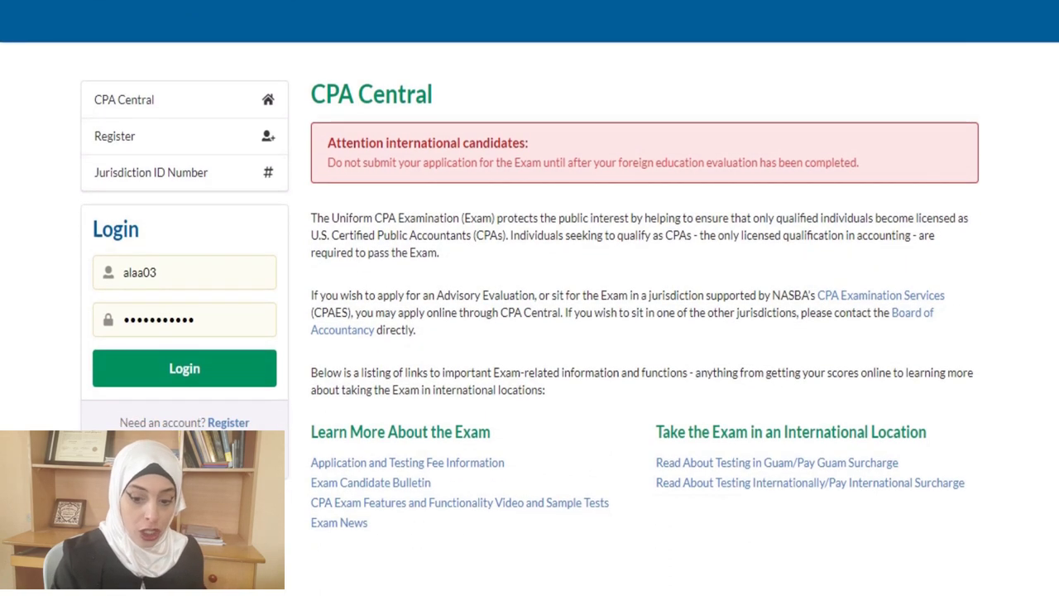
scroll(530, 279, down, 1)
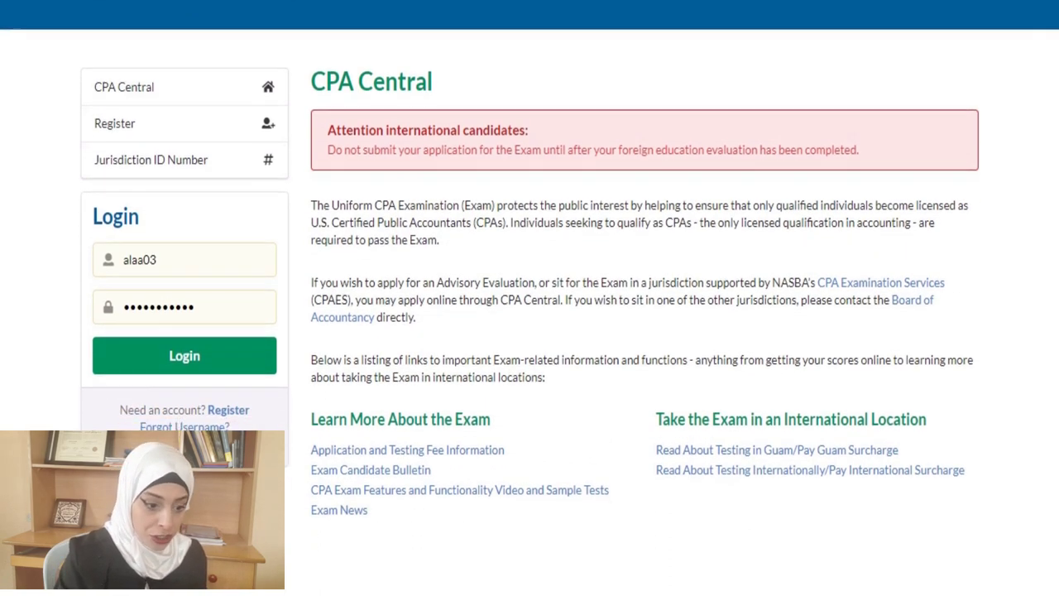
Start a new account registration with jurisdiction Alaska, prefix Miss, and the applicant's first and last name
click(113, 133)
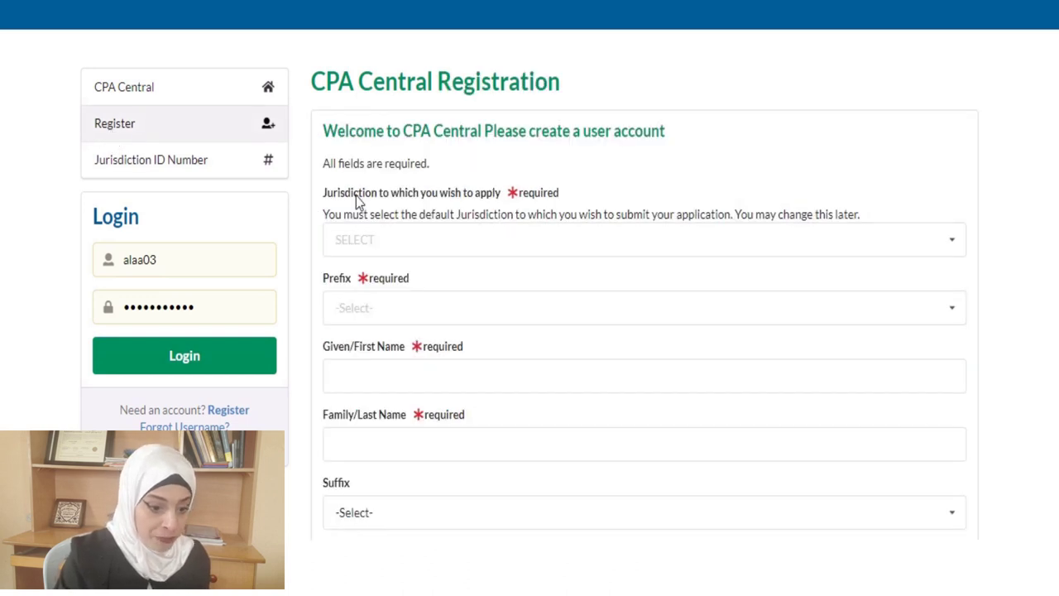
scroll(530, 278, down, 1)
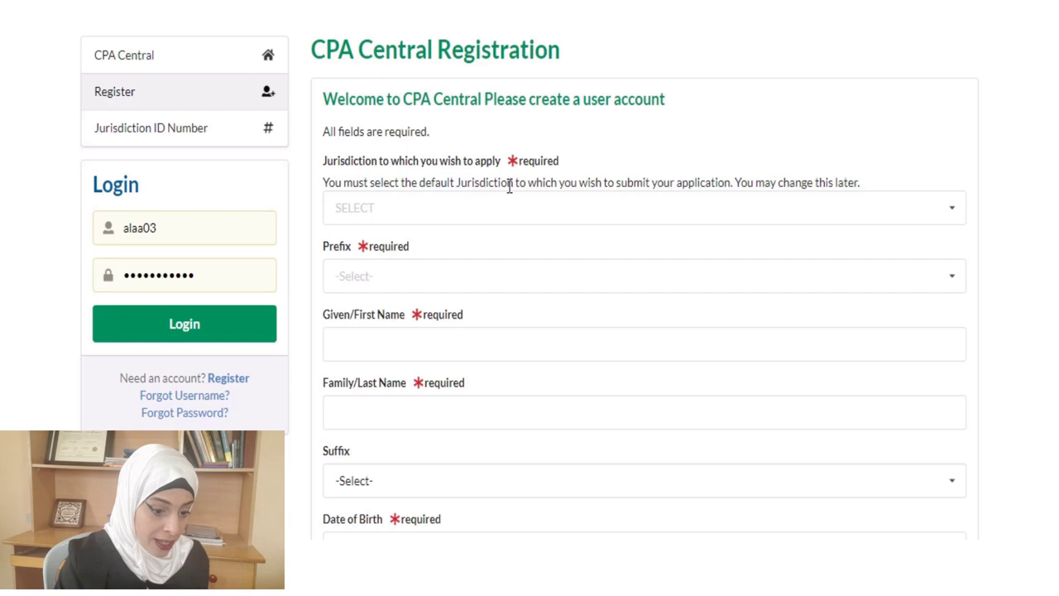
click(624, 207)
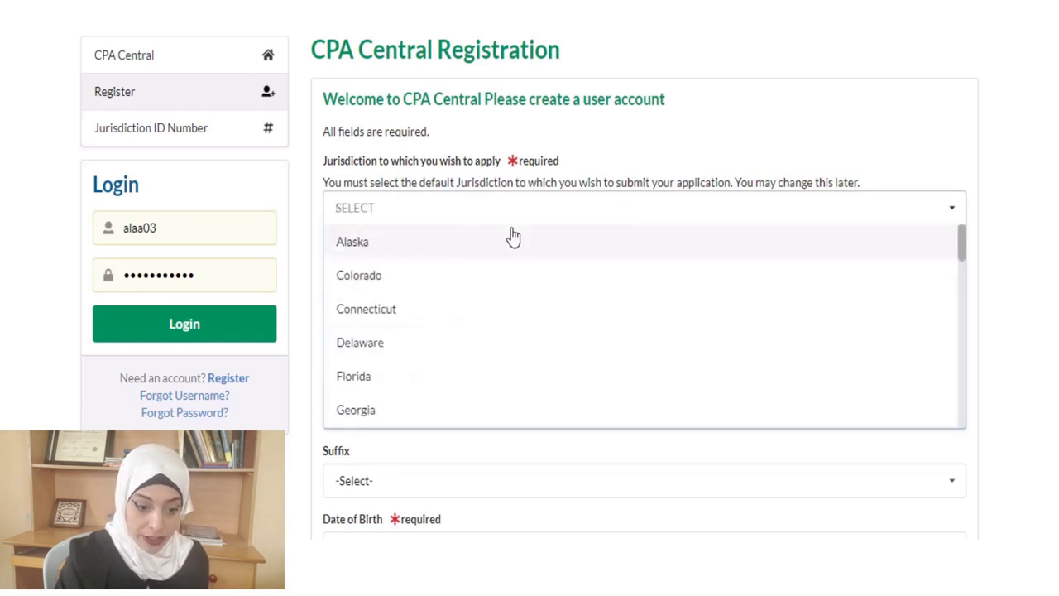
click(358, 242)
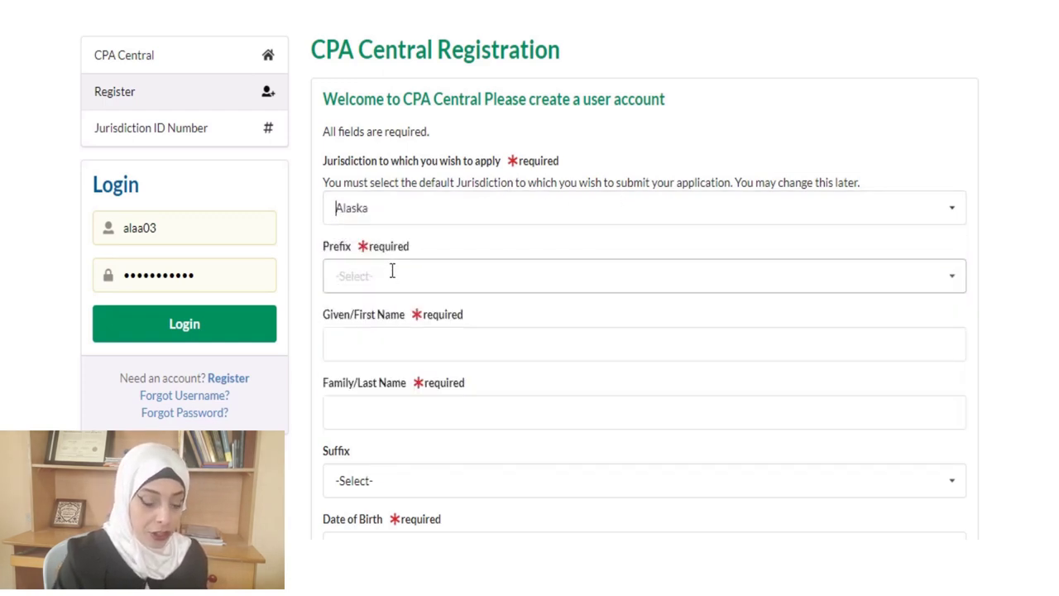
click(390, 274)
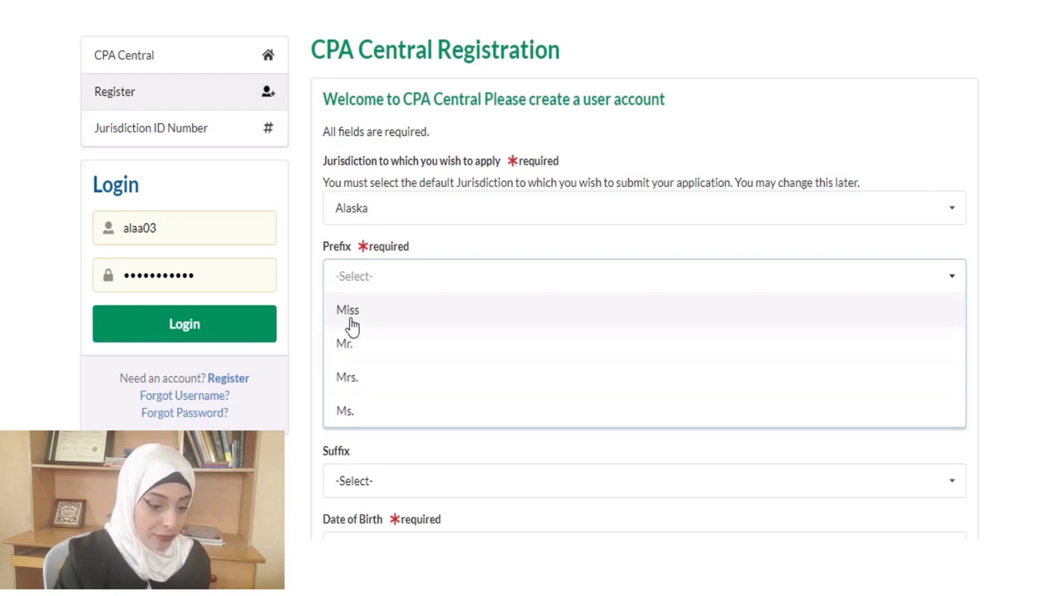
click(350, 321)
click(366, 348)
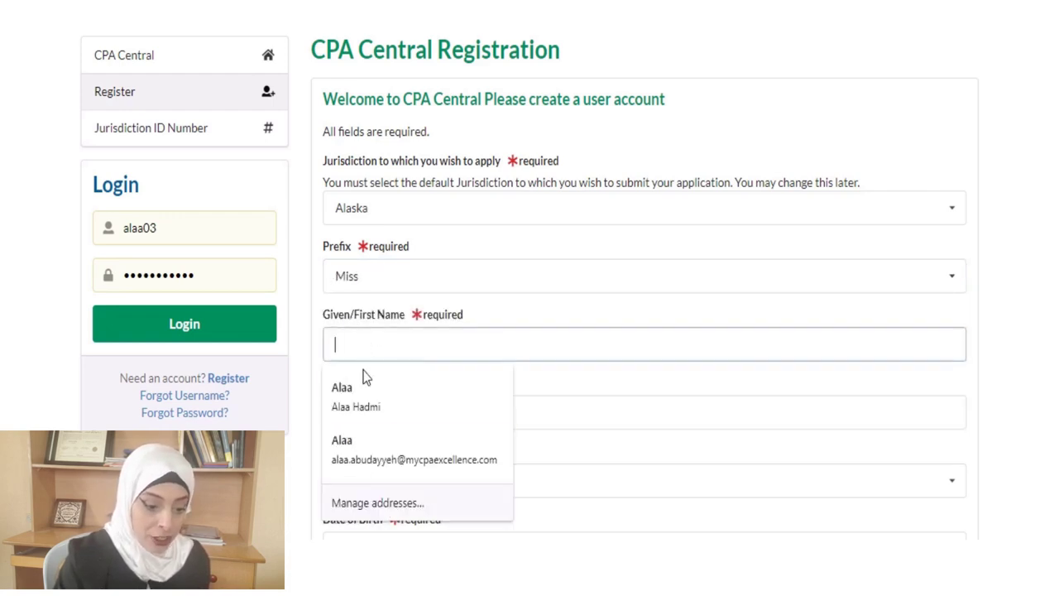
click(352, 386)
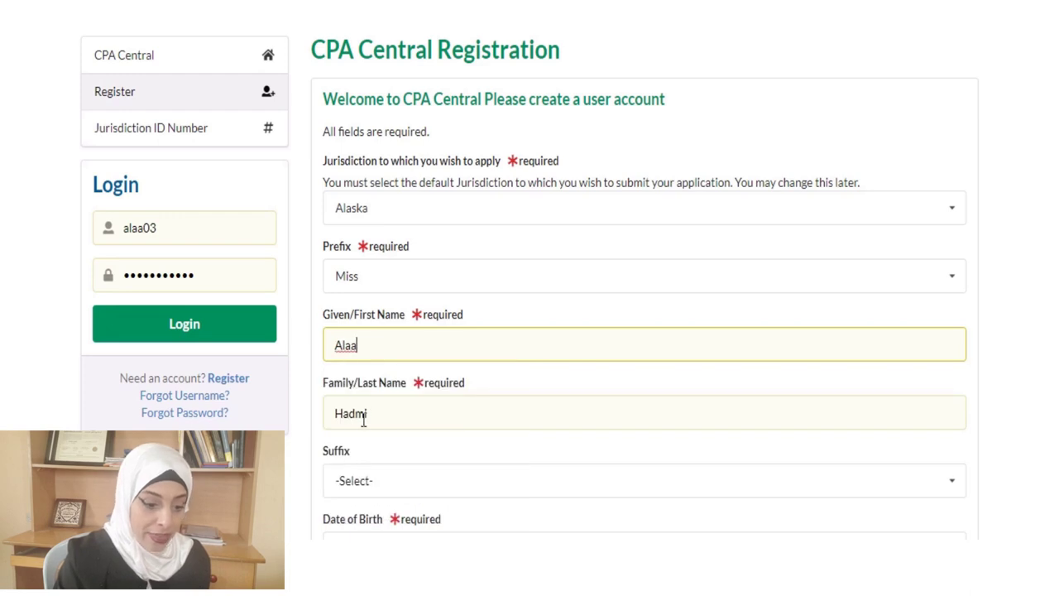
Leave the name suffix unset and fill in the applicant's date of birth
scroll(645, 298, down, 5)
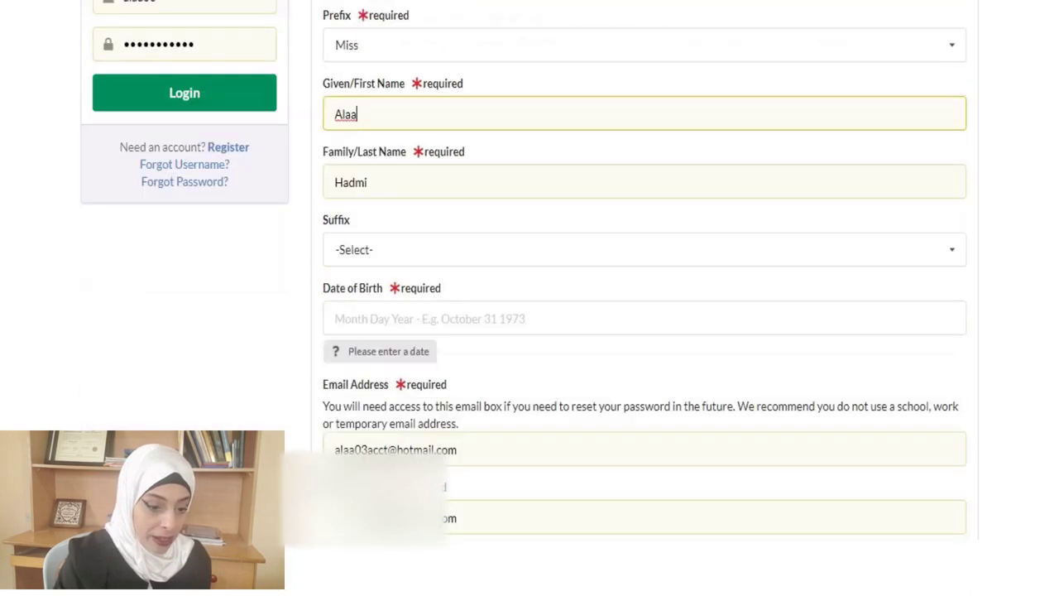
scroll(645, 298, down, 1)
click(445, 62)
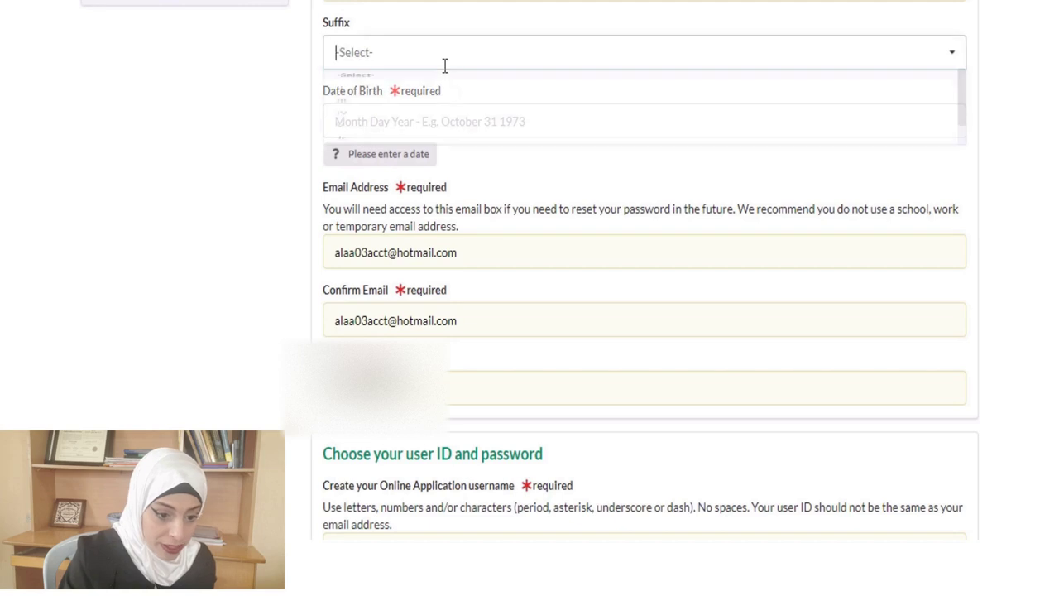
click(333, 41)
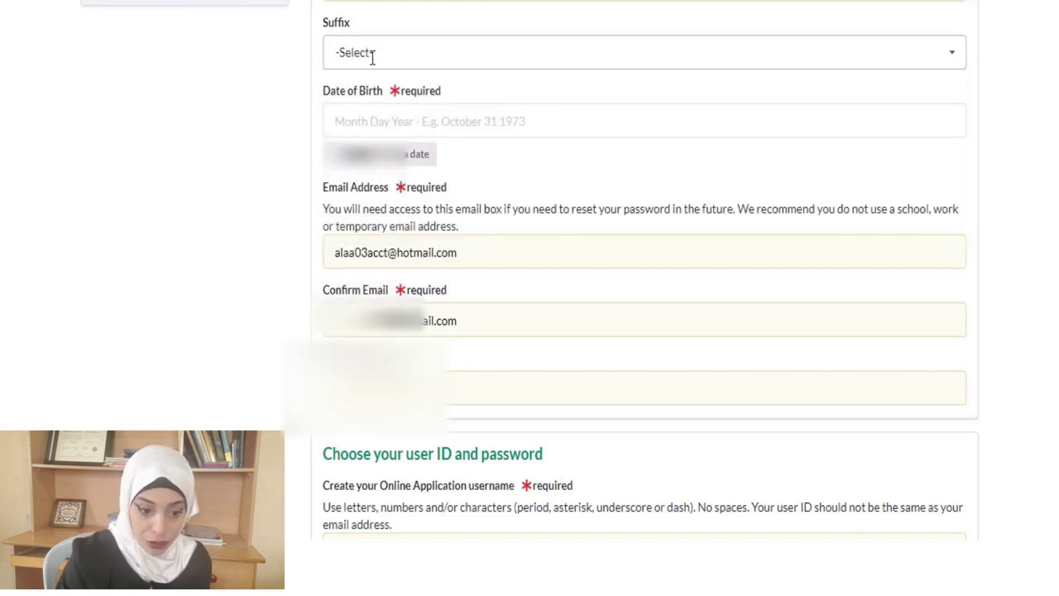
click(356, 121)
click(359, 163)
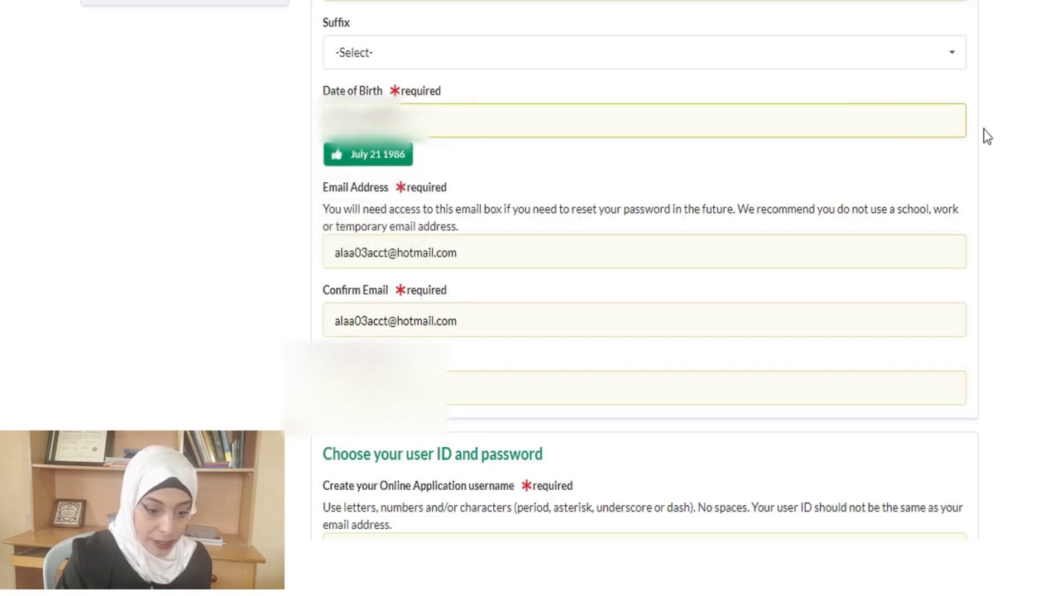
scroll(986, 138, down, 1)
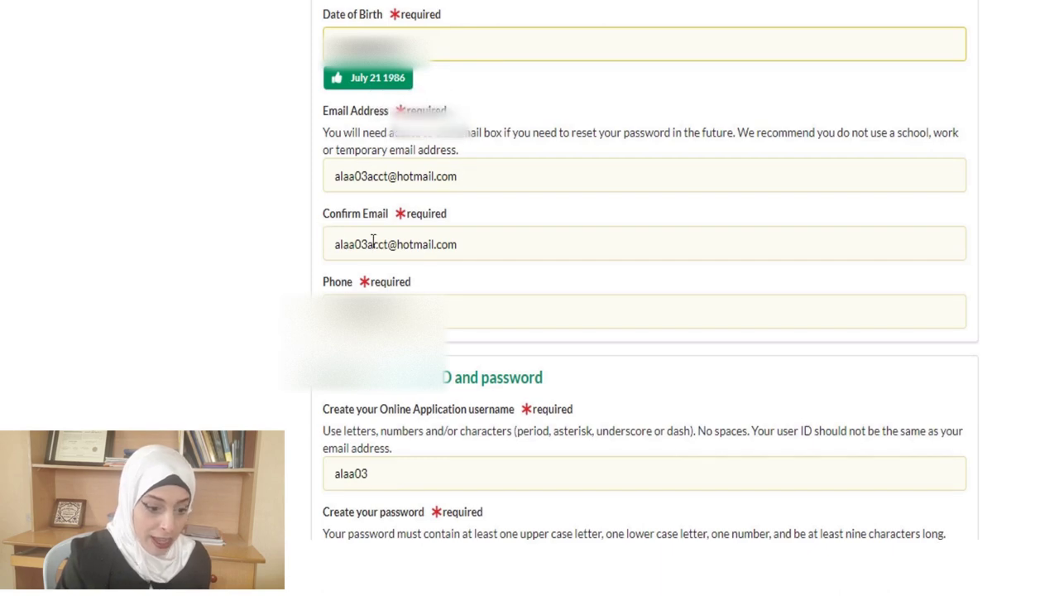
Confirm the account password and fill in the security question and its answer
scroll(985, 349, down, 4)
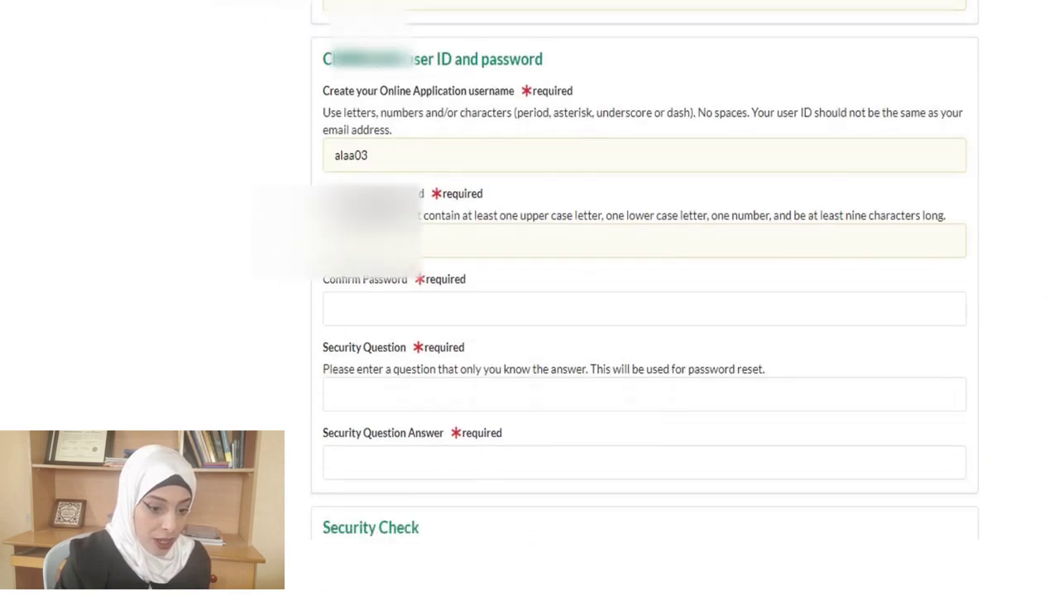
scroll(995, 317, down, 1)
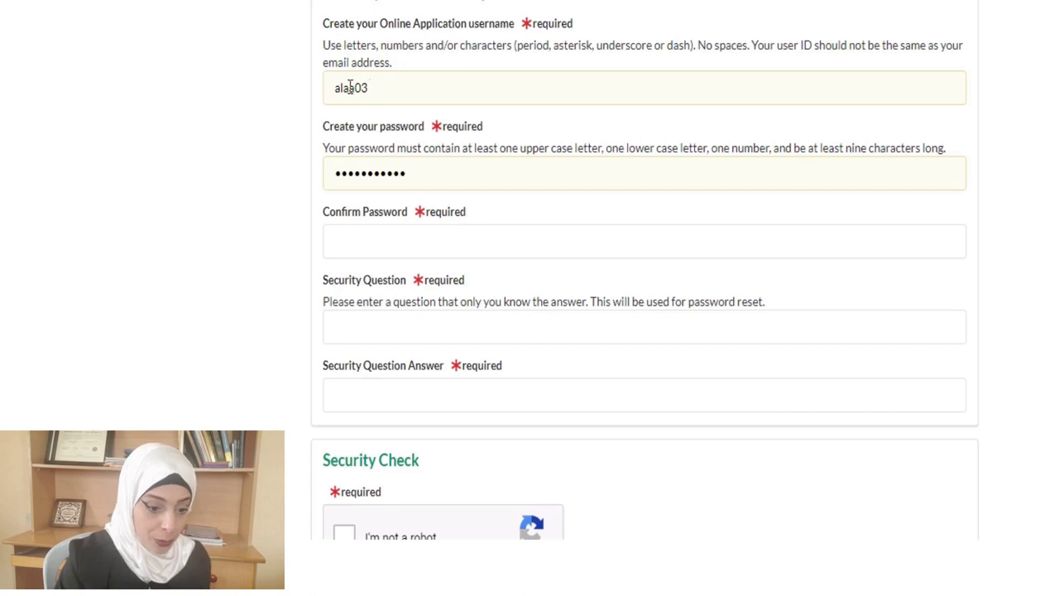
click(366, 233)
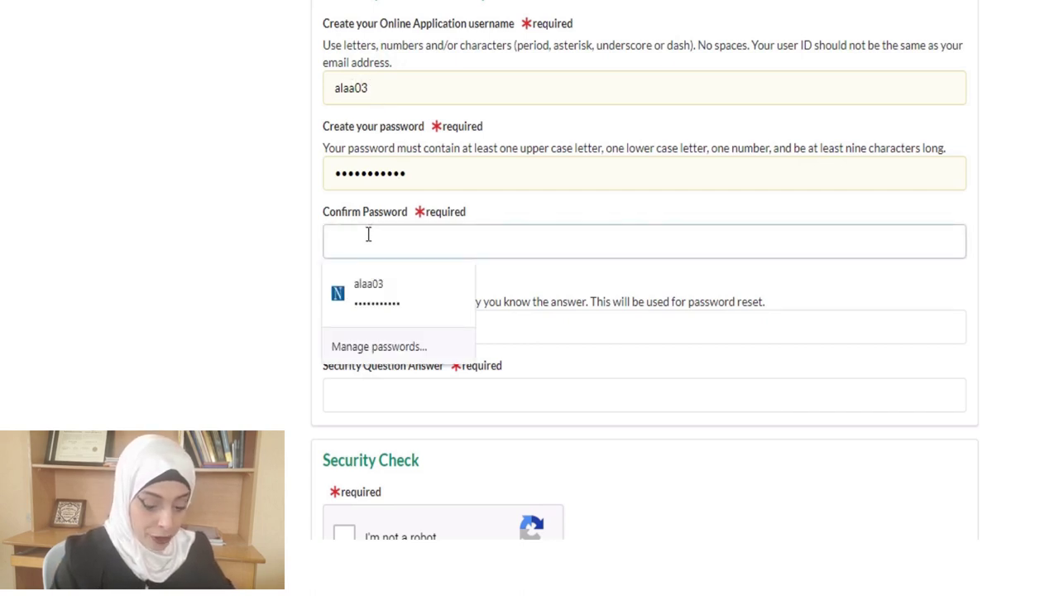
text(a)
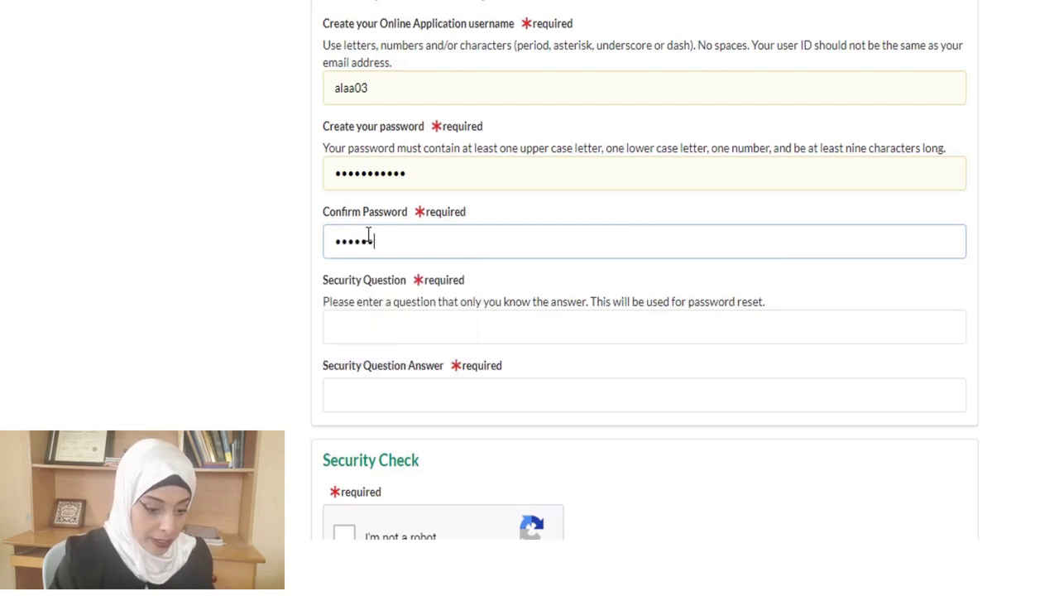
click(384, 315)
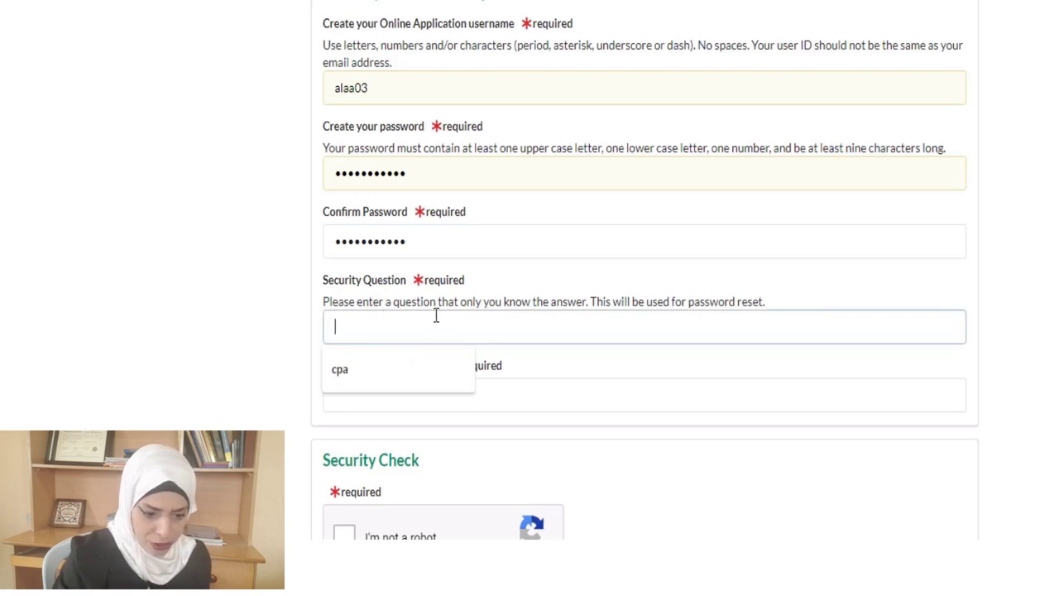
click(364, 369)
scroll(406, 371, down, 1)
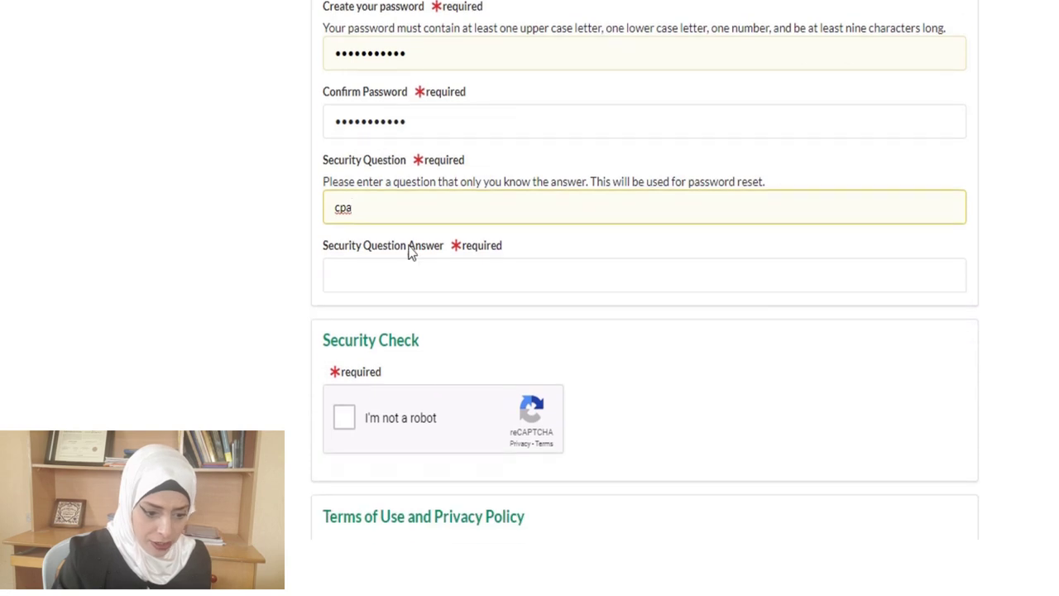
click(383, 262)
click(359, 317)
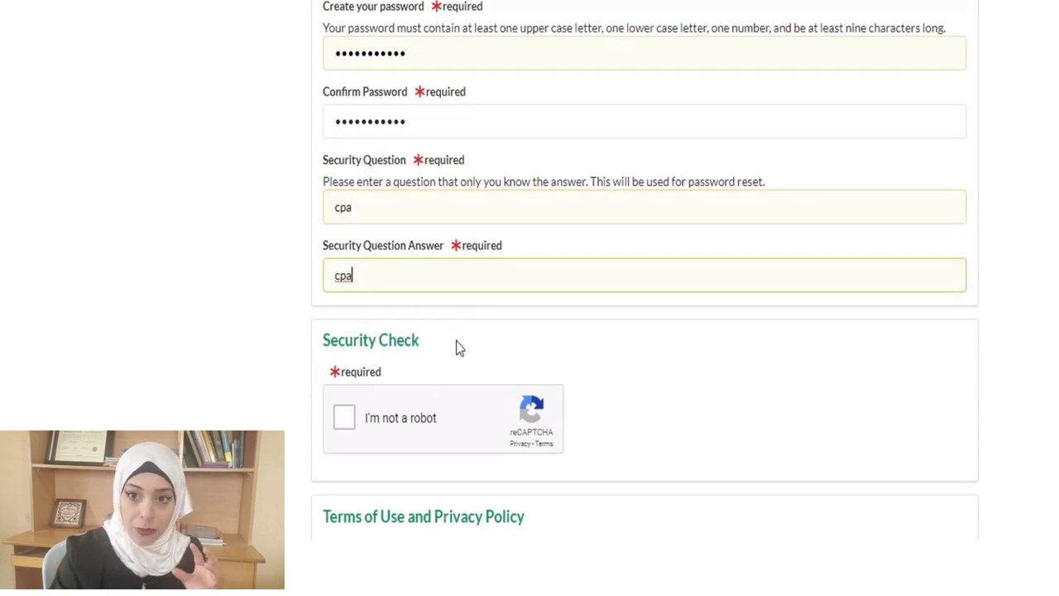
Pass the robot check, accept the Terms of Use and Privacy Policy, and log in
scroll(457, 347, down, 2)
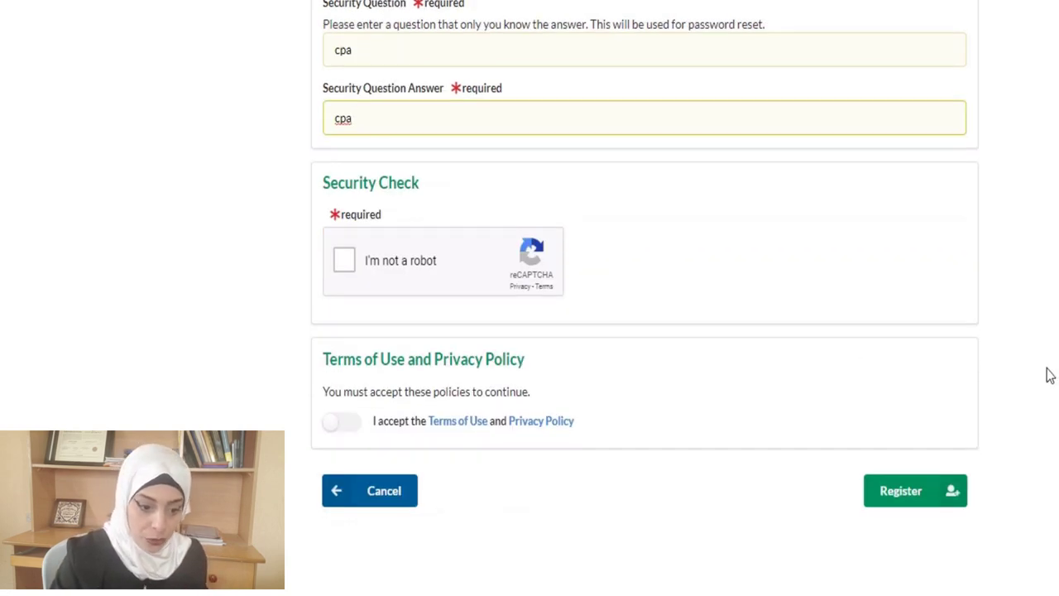
click(344, 259)
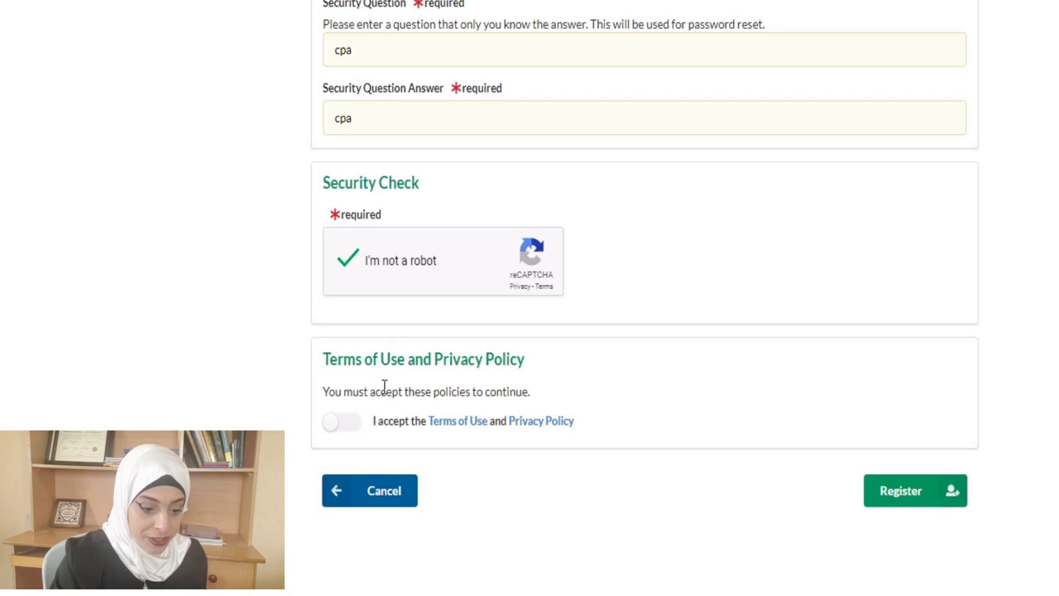
scroll(645, 272, down, 3)
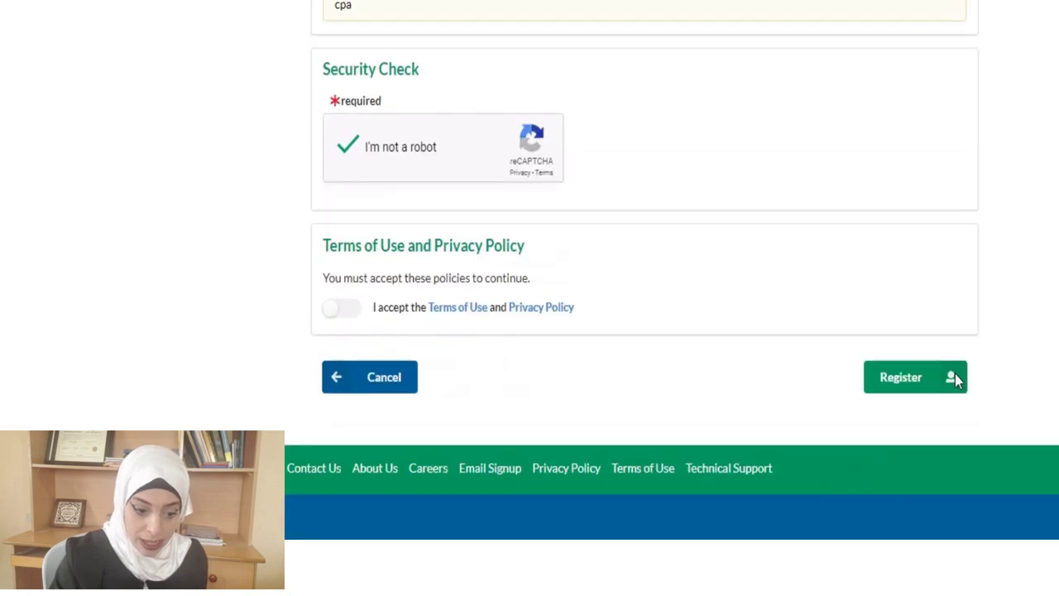
click(358, 312)
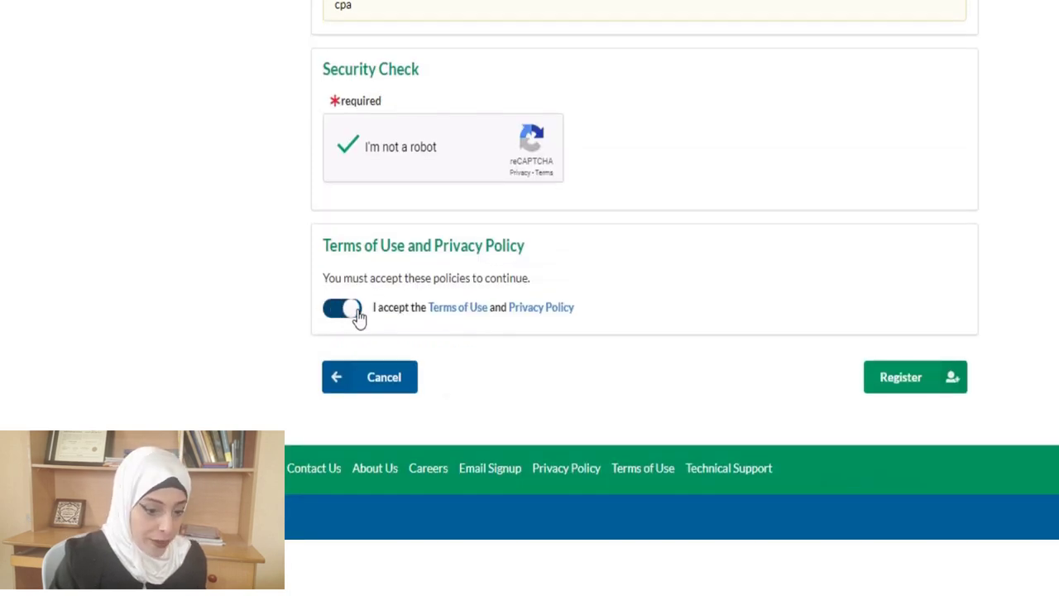
scroll(265, 281, up, 10)
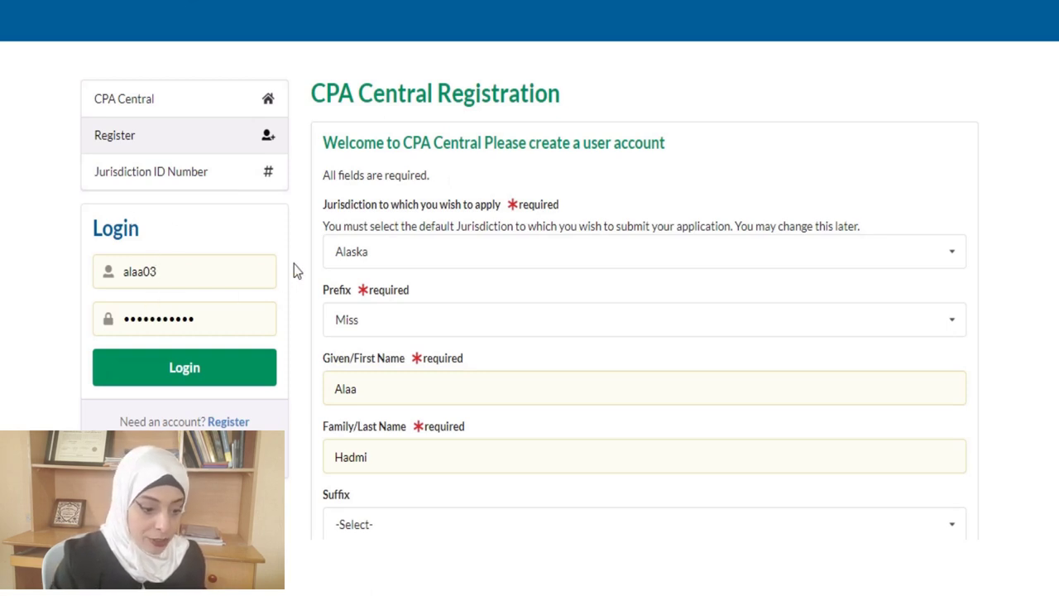
click(183, 368)
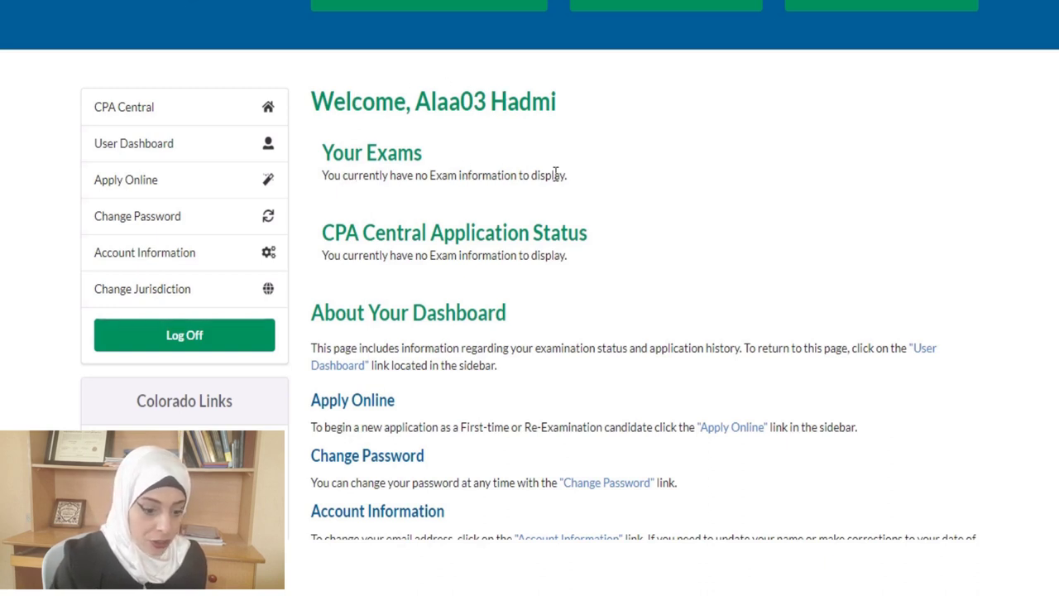
From the User Dashboard, choose Apply Online to begin a new exam application
scroll(1051, 91, down, 2)
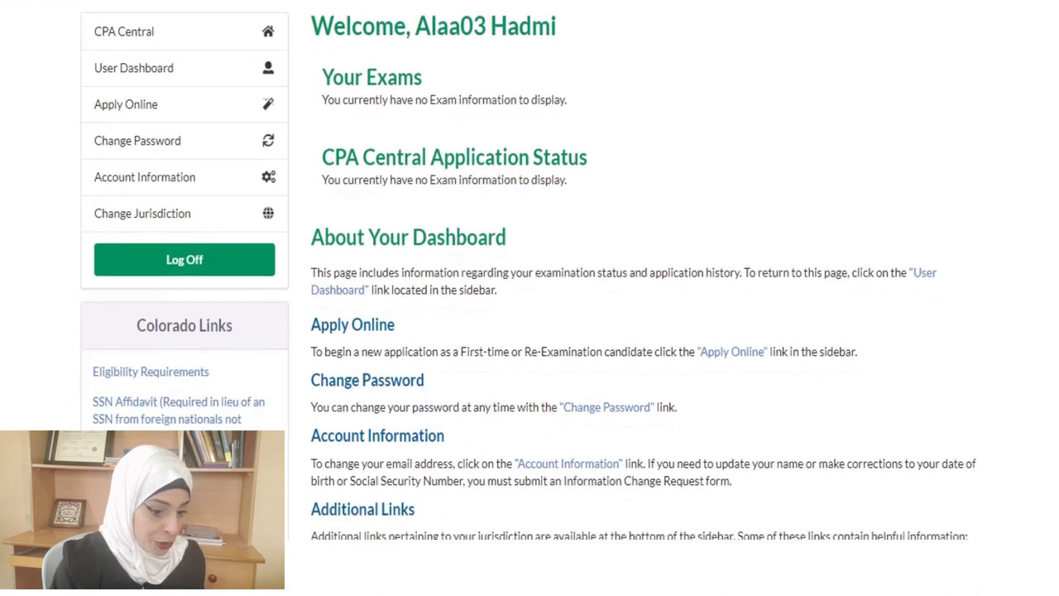
scroll(731, 142, down, 1)
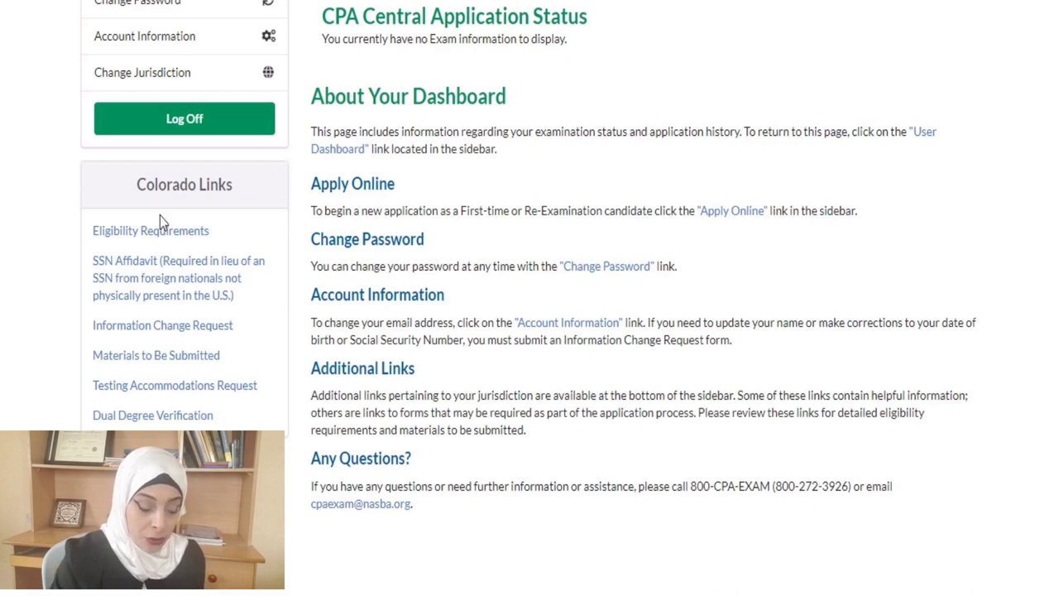
scroll(142, 237, down, 1)
scroll(141, 237, up, 2)
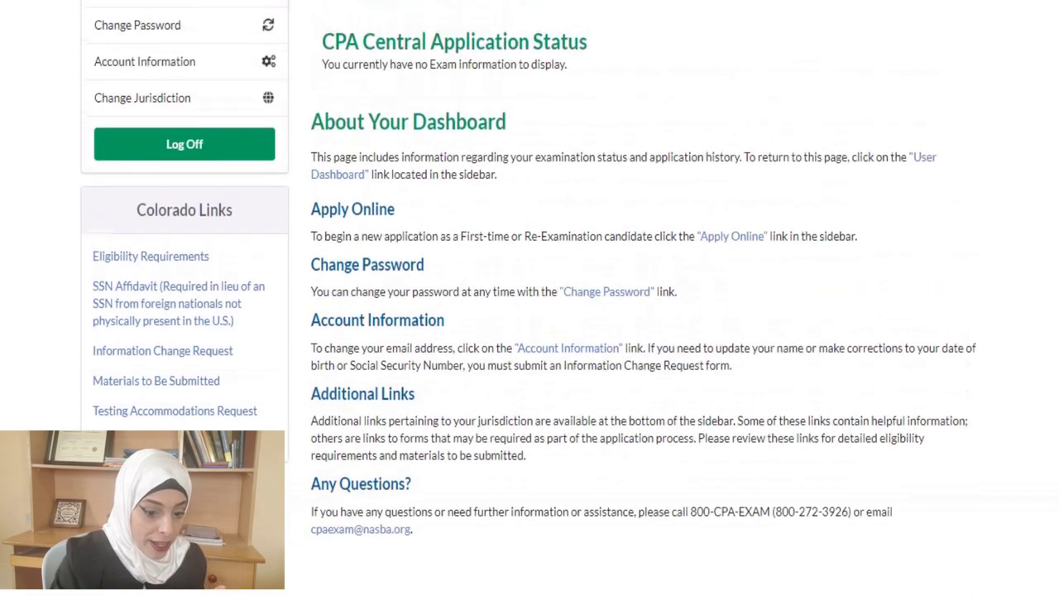
scroll(1018, 206, up, 1)
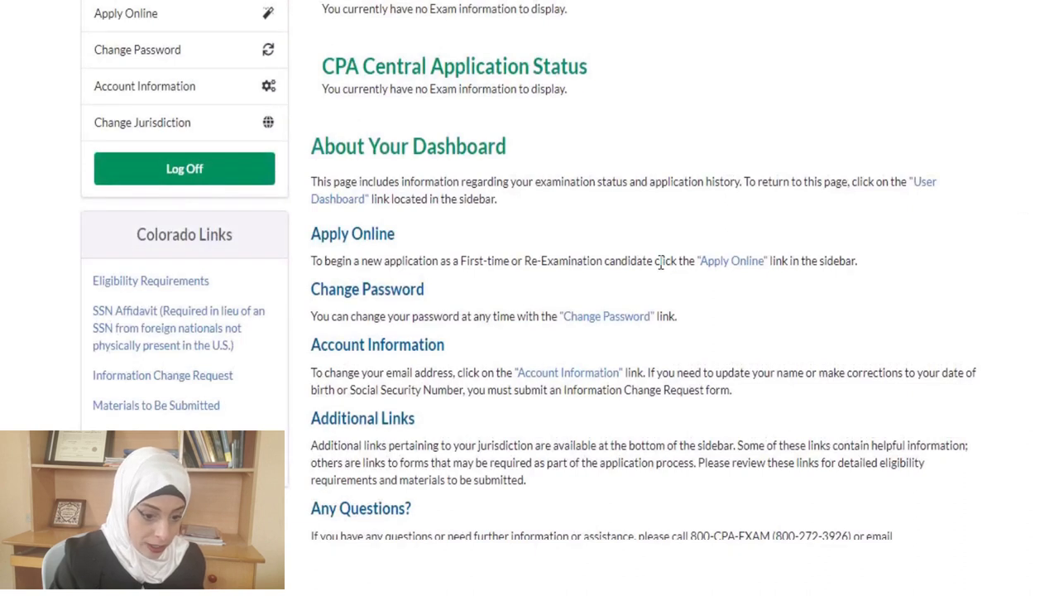
click(751, 263)
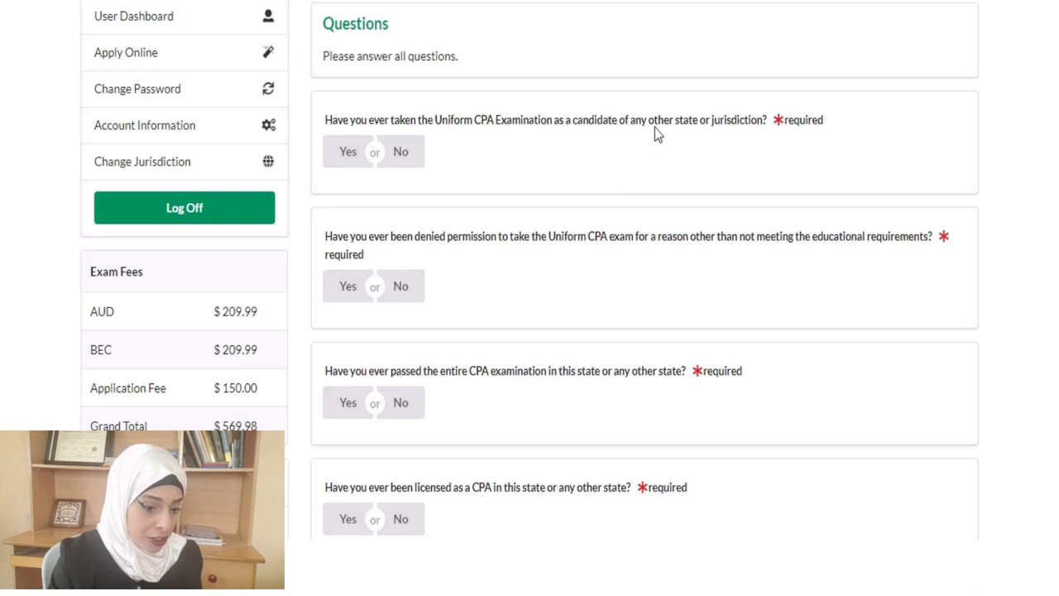
Answer No to prior exams elsewhere, denied permission, passing the exam, CPA licensure and ADA accommodations
click(404, 162)
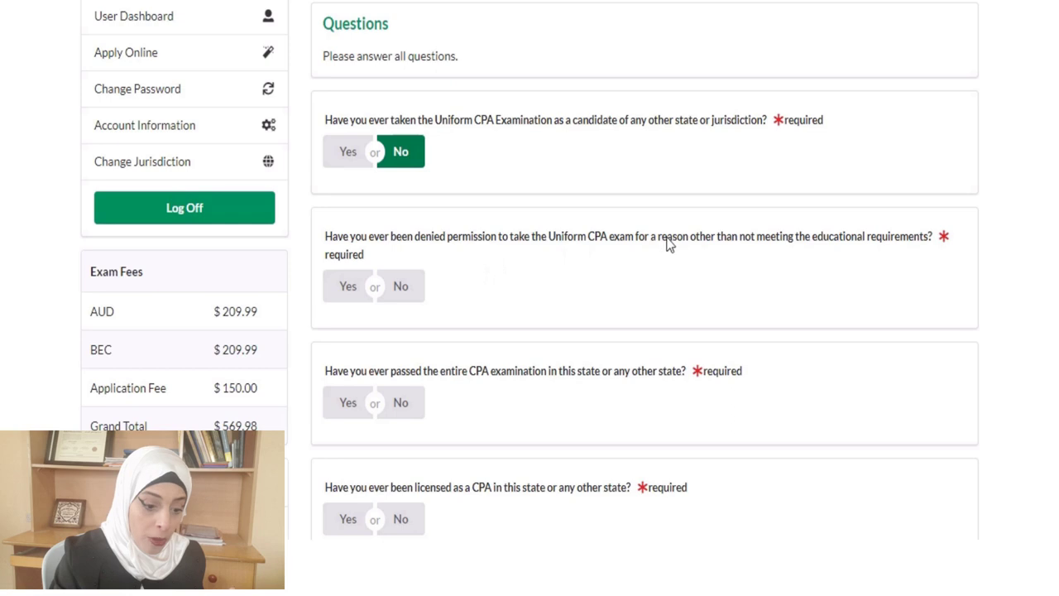
click(404, 286)
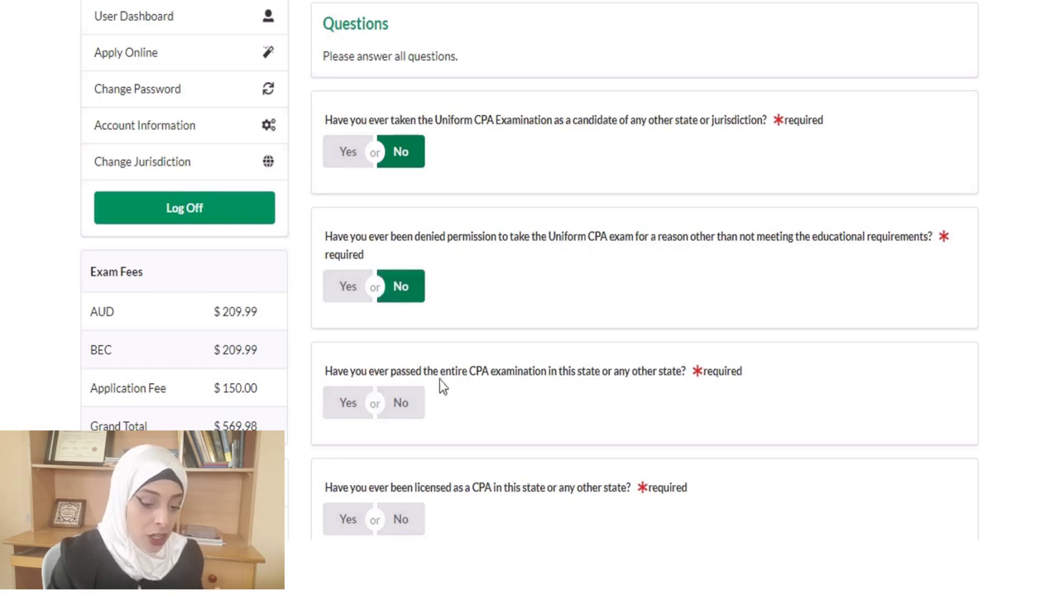
click(398, 402)
scroll(646, 290, down, 4)
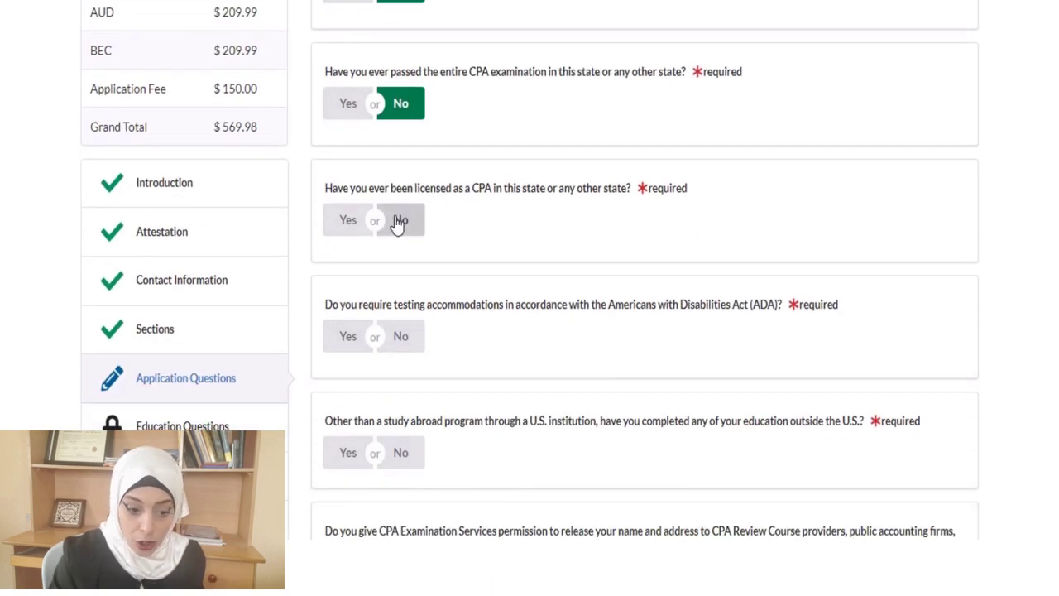
click(398, 221)
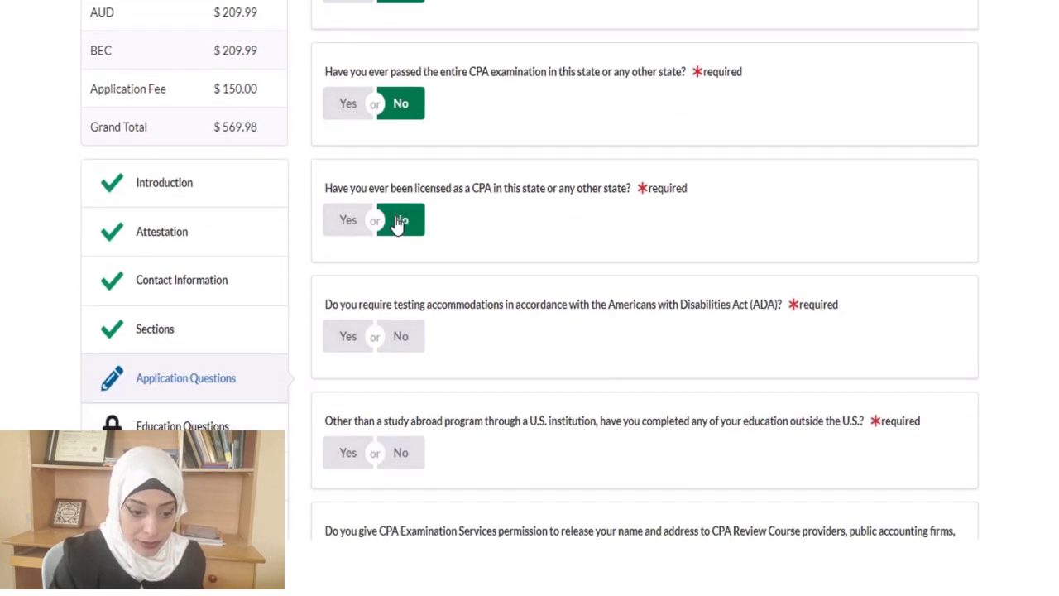
click(398, 348)
Answer Yes to education outside the U.S. and to releasing name and address, then continue
scroll(511, 368, down, 2)
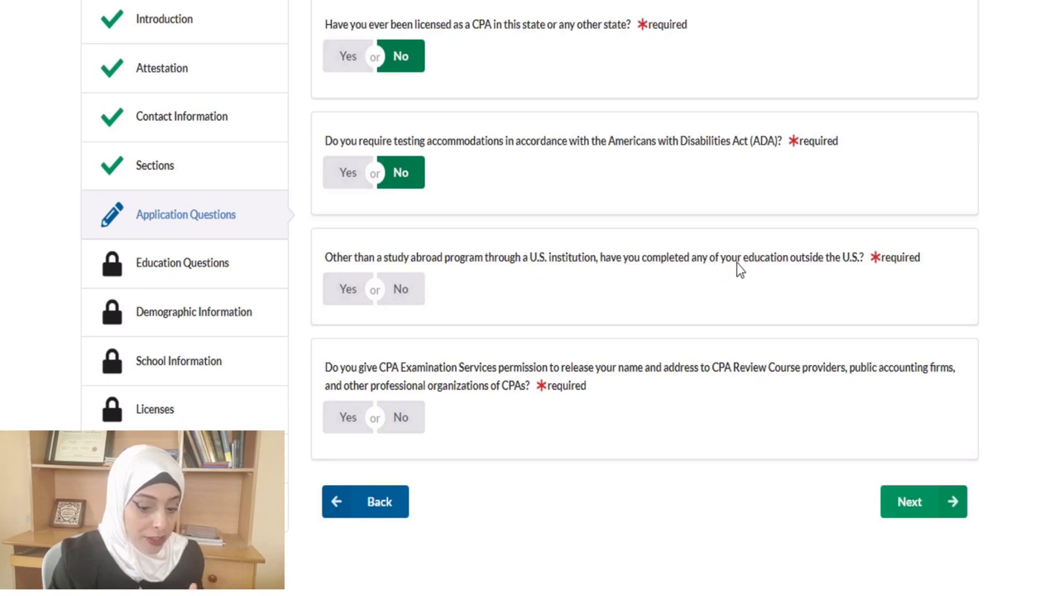
click(329, 291)
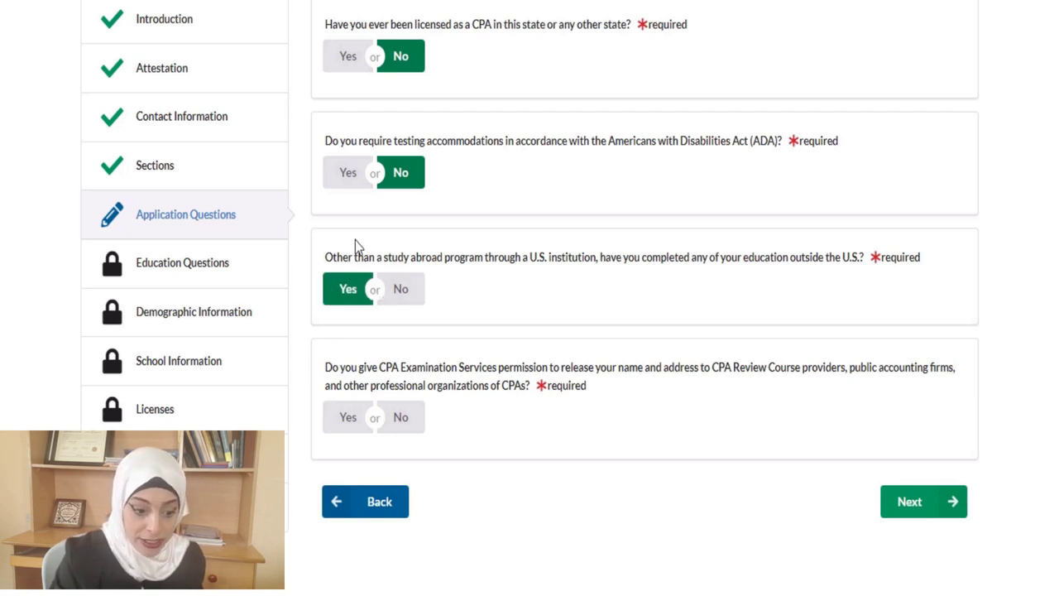
click(351, 416)
scroll(477, 149, down, 2)
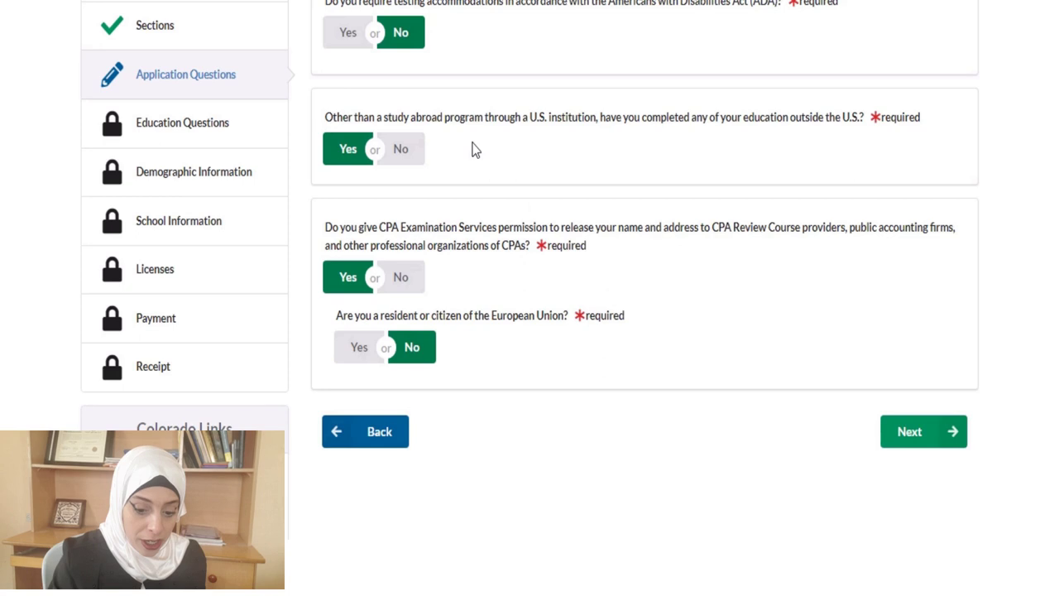
click(905, 433)
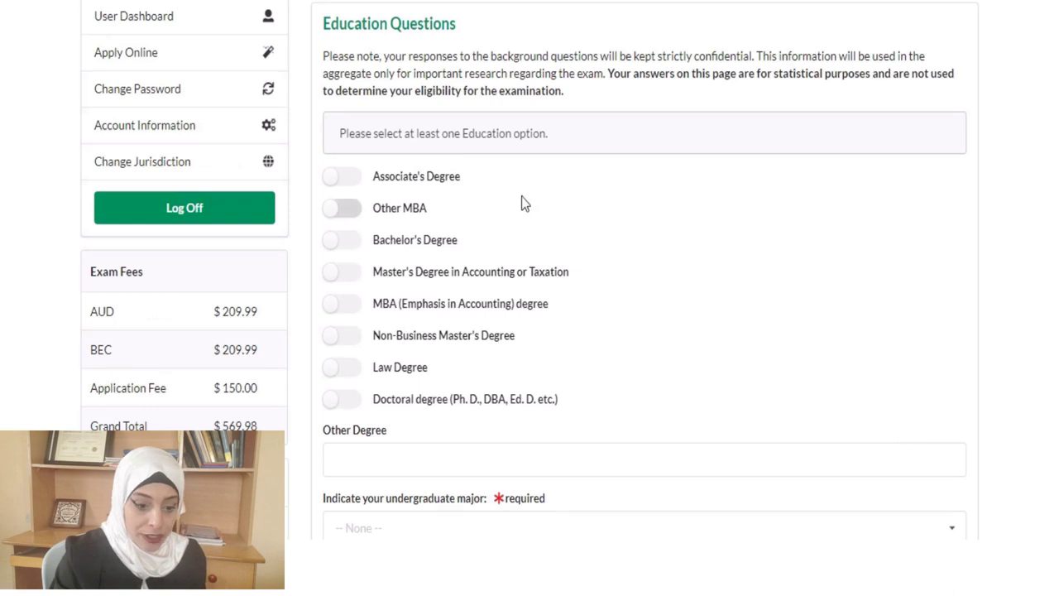
Mark Other MBA as earned education, try submitting, then go back to the Sections step
scroll(529, 273, up, 1)
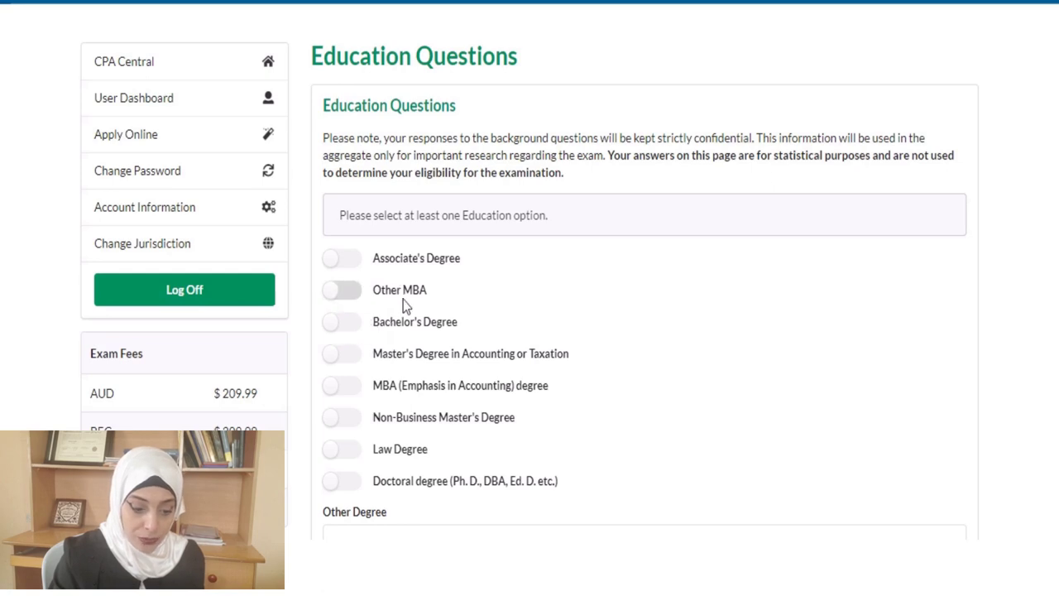
click(356, 295)
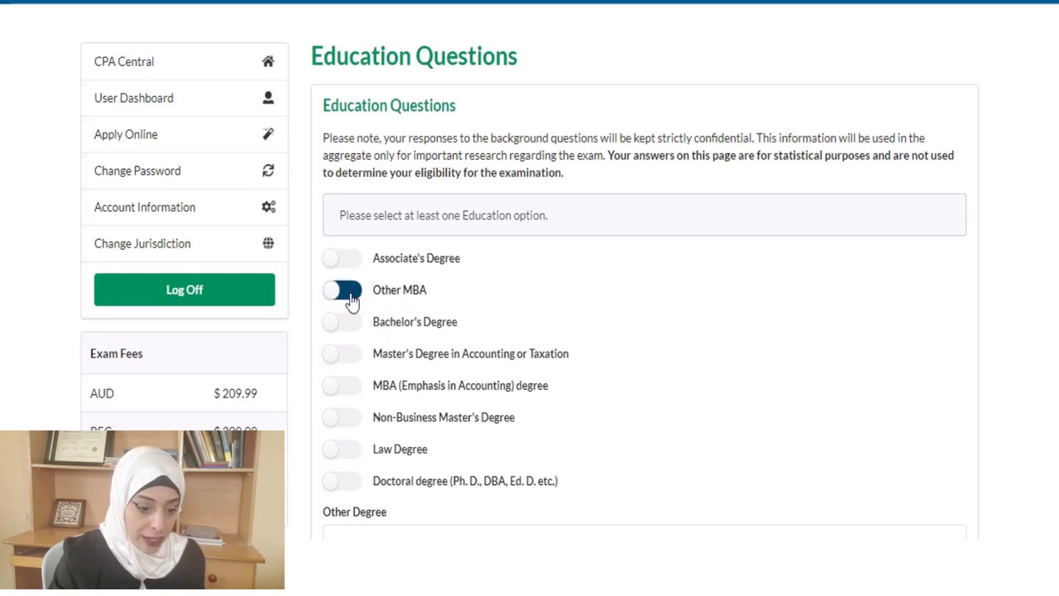
scroll(355, 295, down, 2)
scroll(530, 273, down, 2)
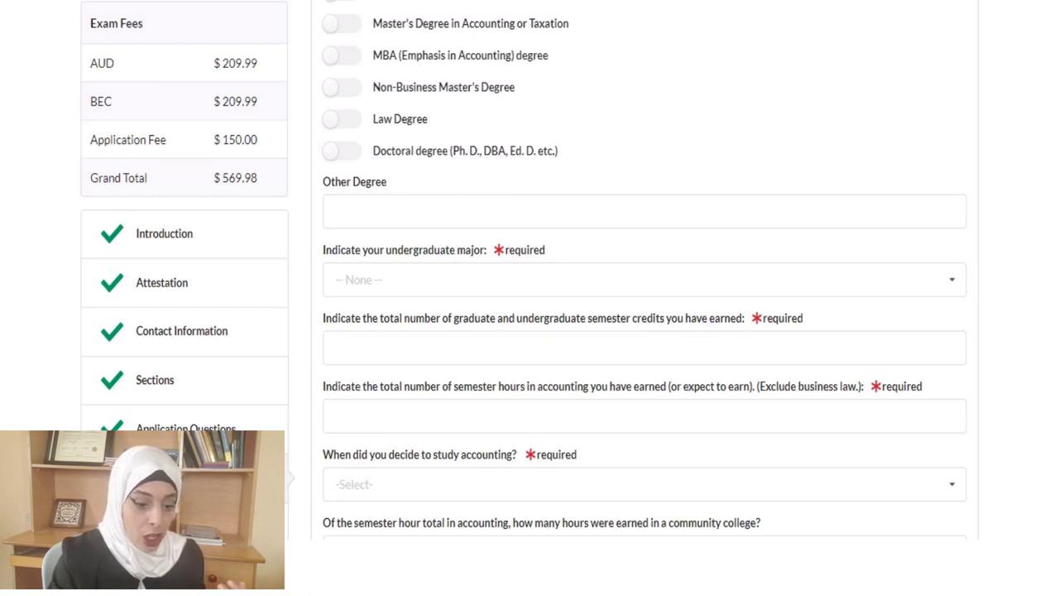
scroll(470, 349, down, 3)
scroll(1033, 300, down, 1)
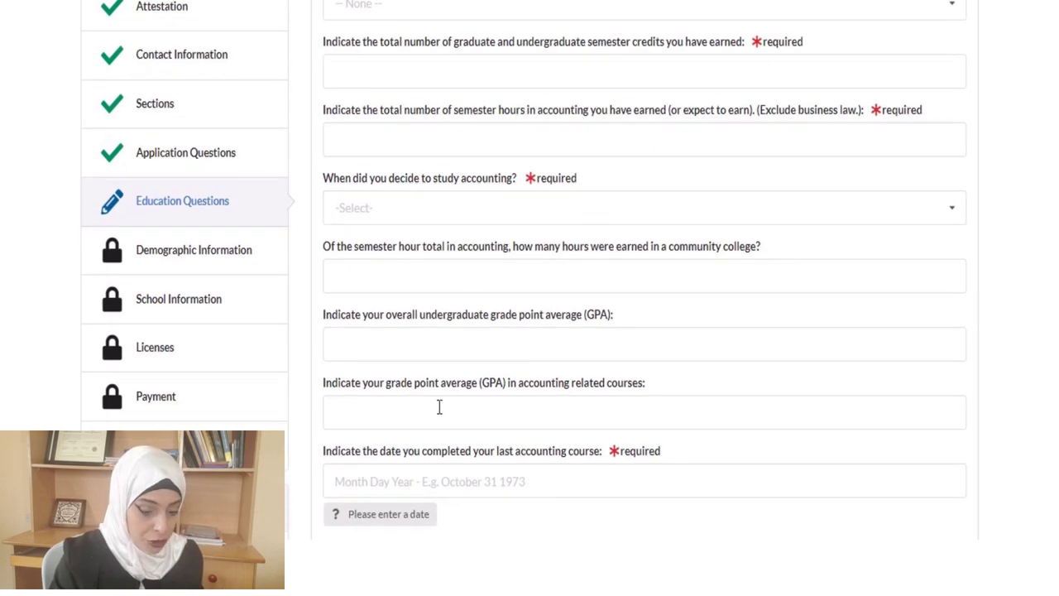
scroll(529, 270, down, 5)
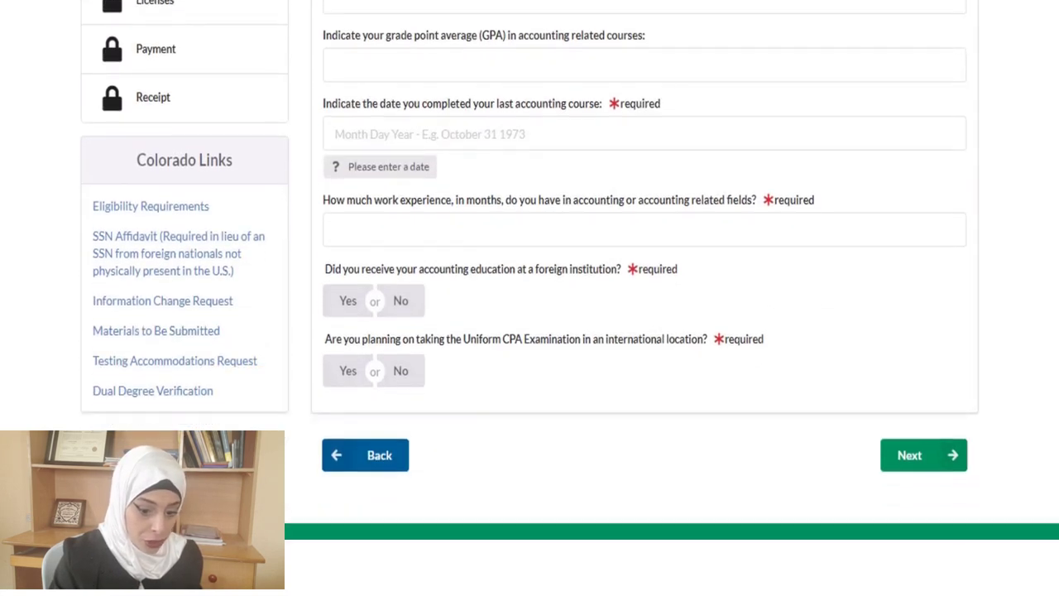
click(963, 364)
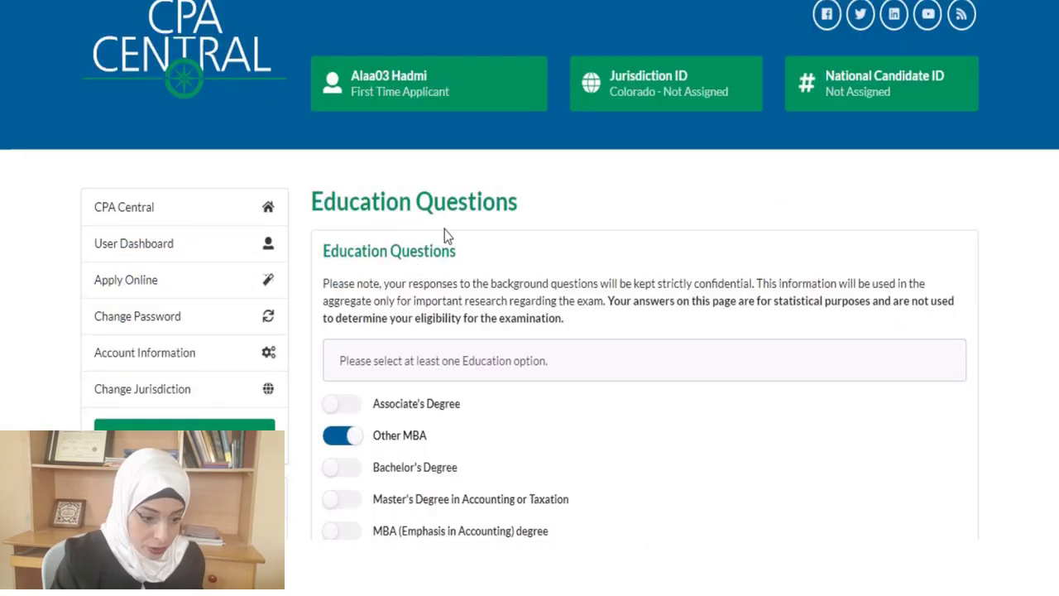
scroll(162, 318, down, 8)
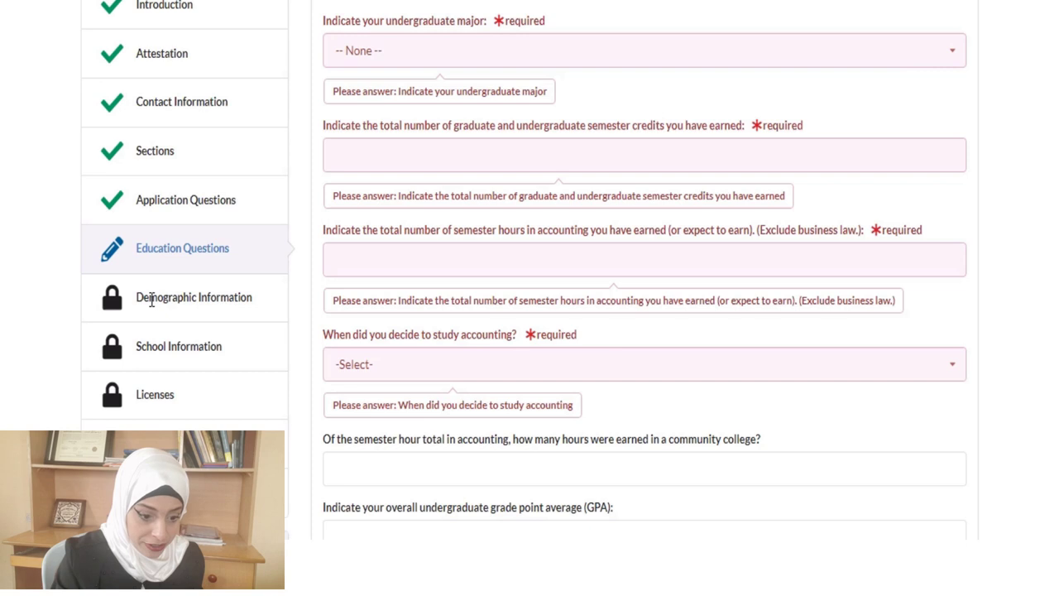
click(142, 152)
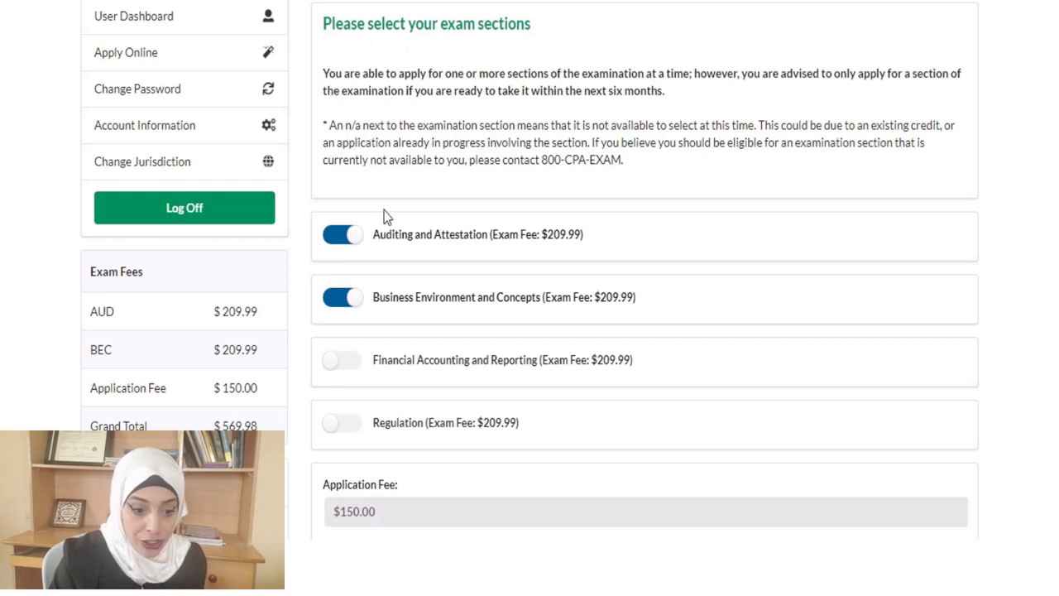
scroll(645, 331, down, 1)
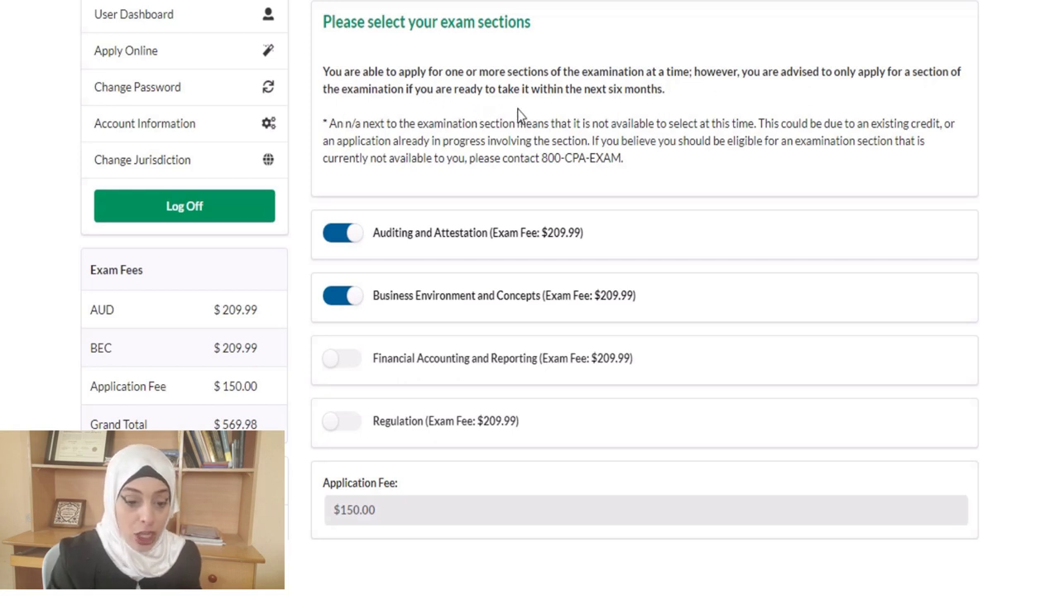
drag(494, 233, 557, 234)
click(508, 265)
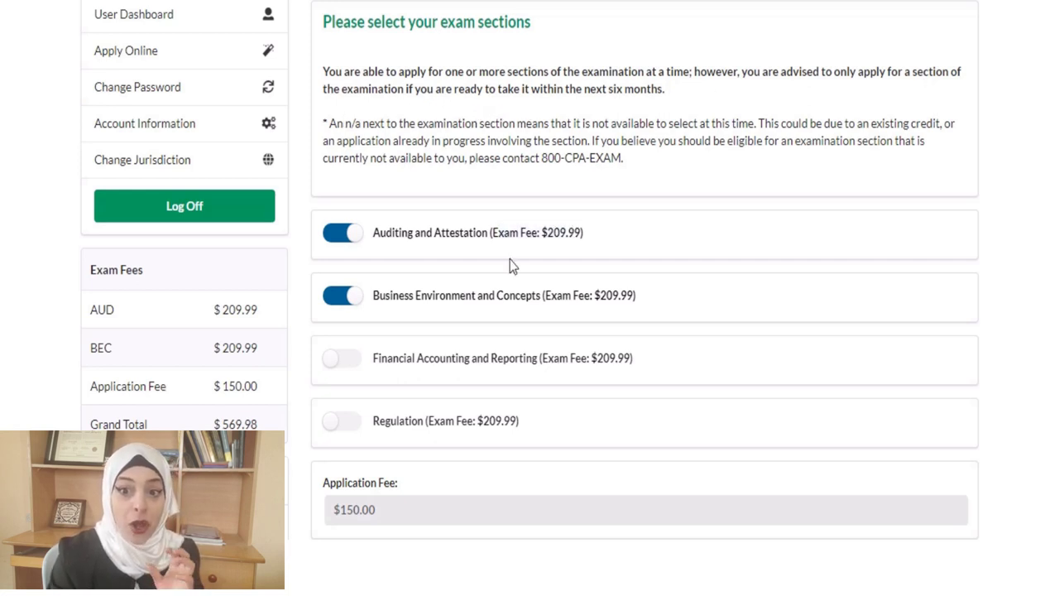
drag(570, 295, 634, 294)
click(538, 346)
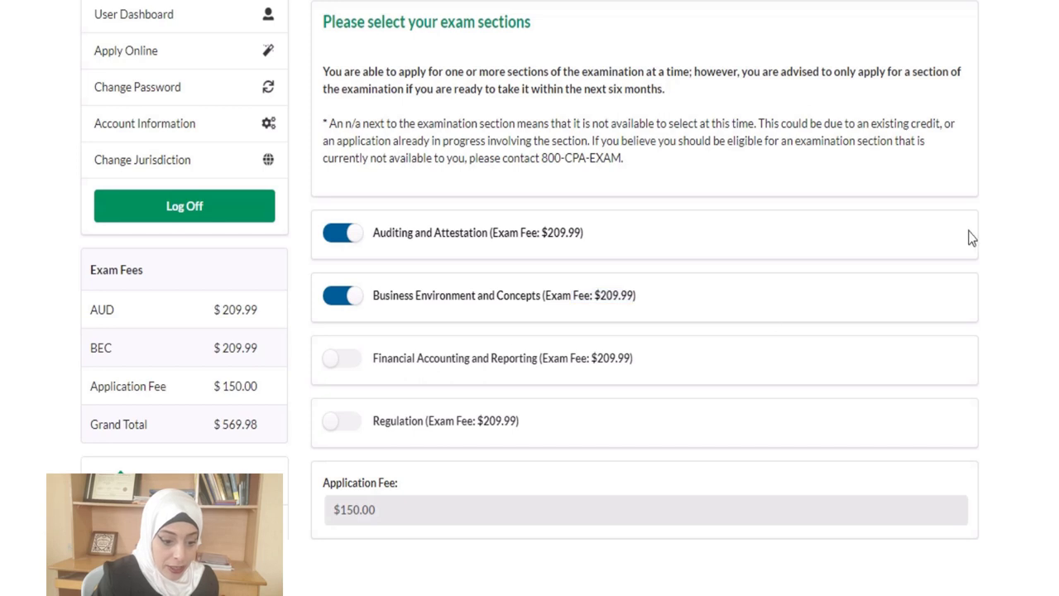
scroll(714, 277, down, 3)
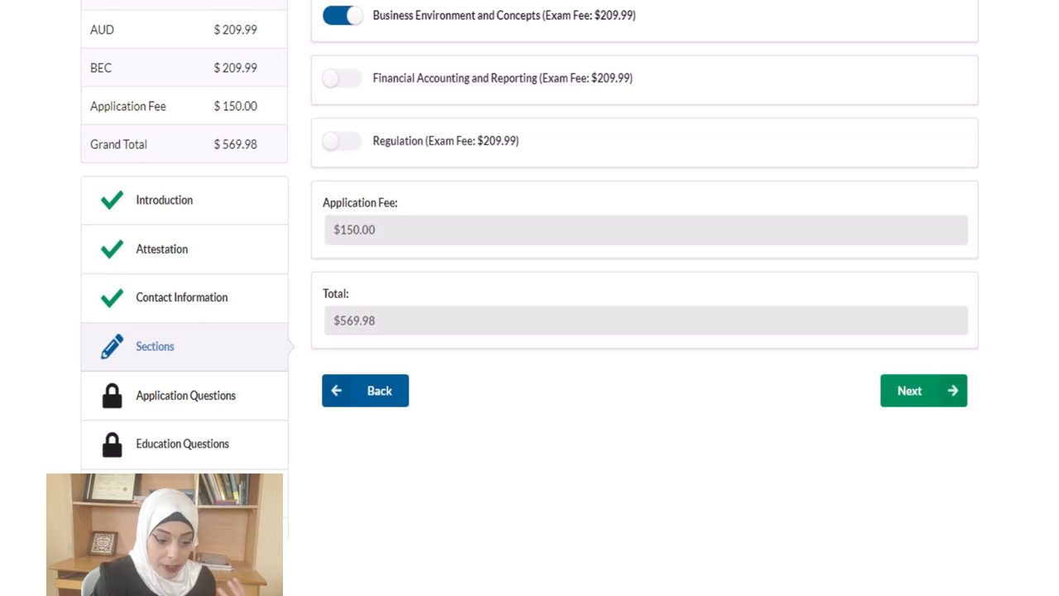
scroll(158, 273, down, 2)
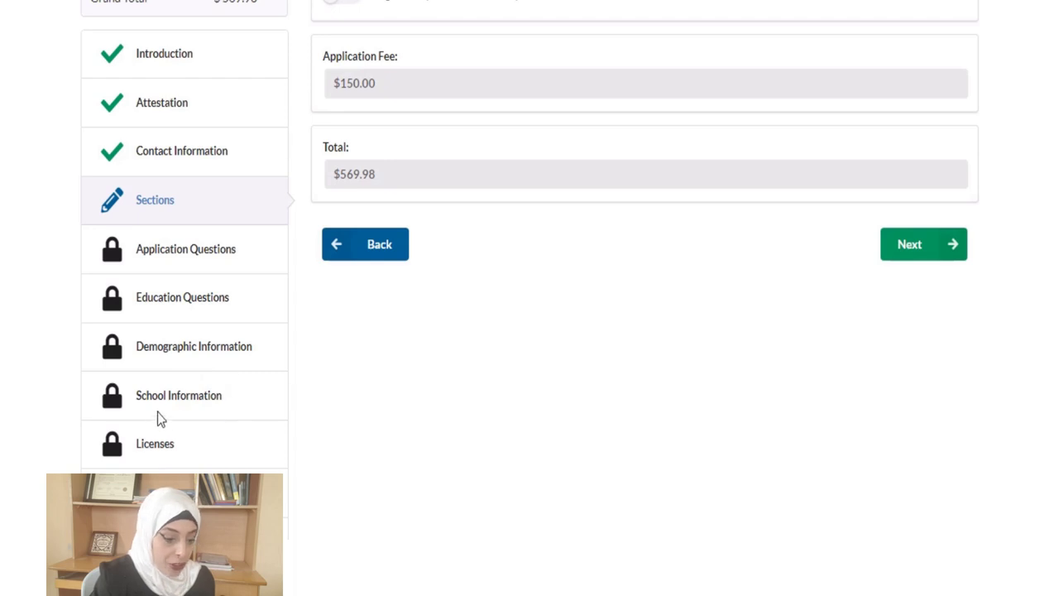
scroll(754, 397, down, 2)
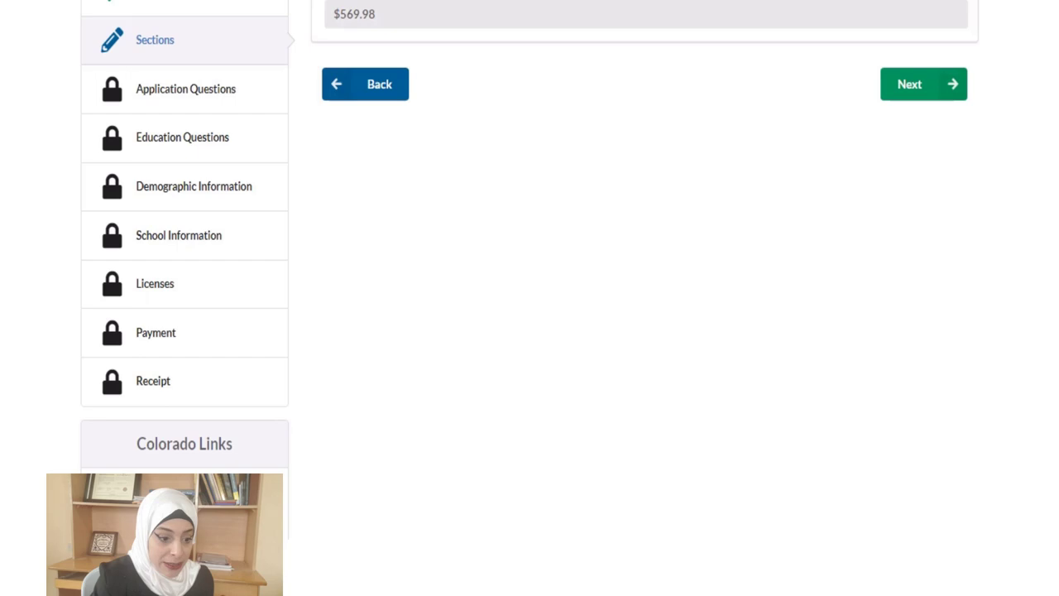
scroll(530, 264, down, 3)
scroll(530, 248, up, 7)
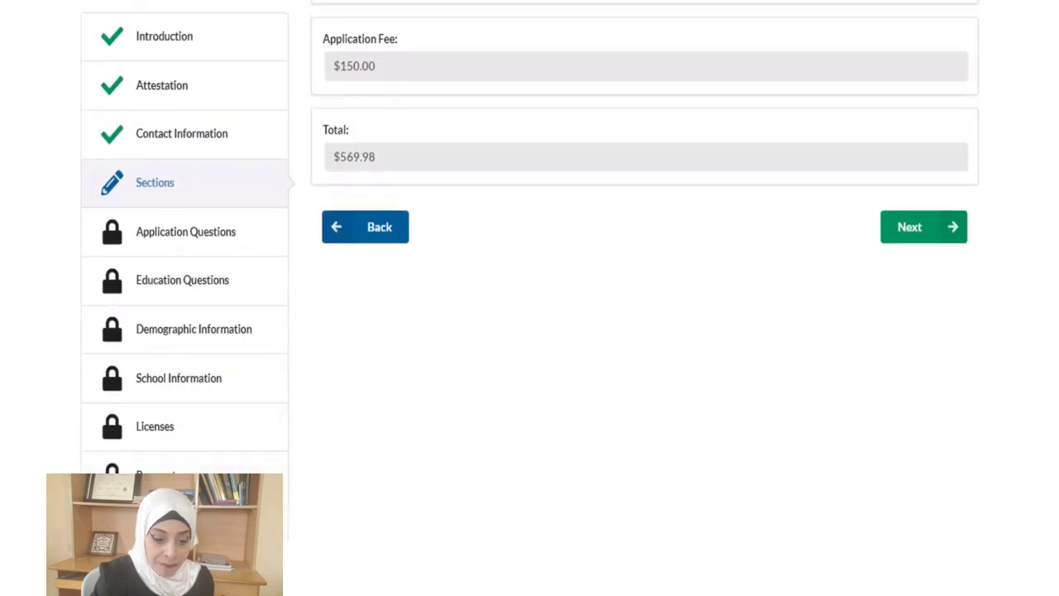
scroll(530, 298, up, 5)
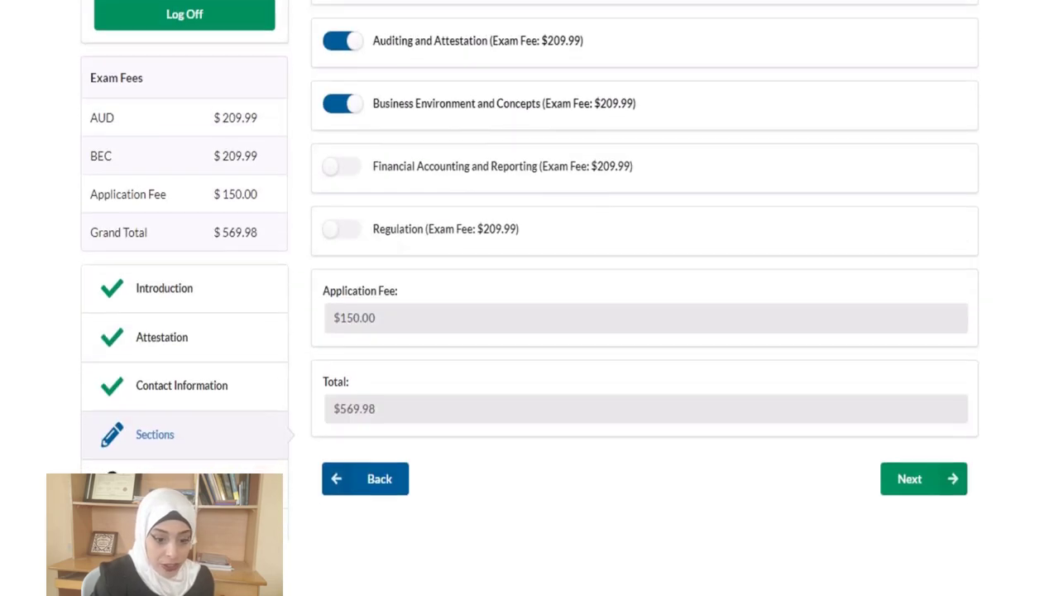
scroll(529, 298, up, 1)
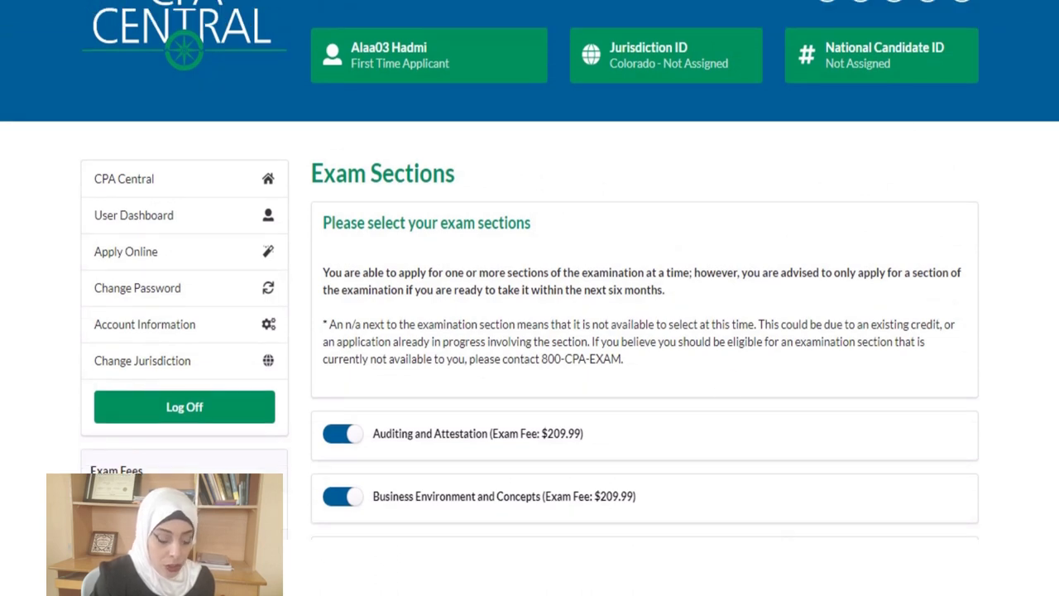
scroll(529, 298, up, 1)
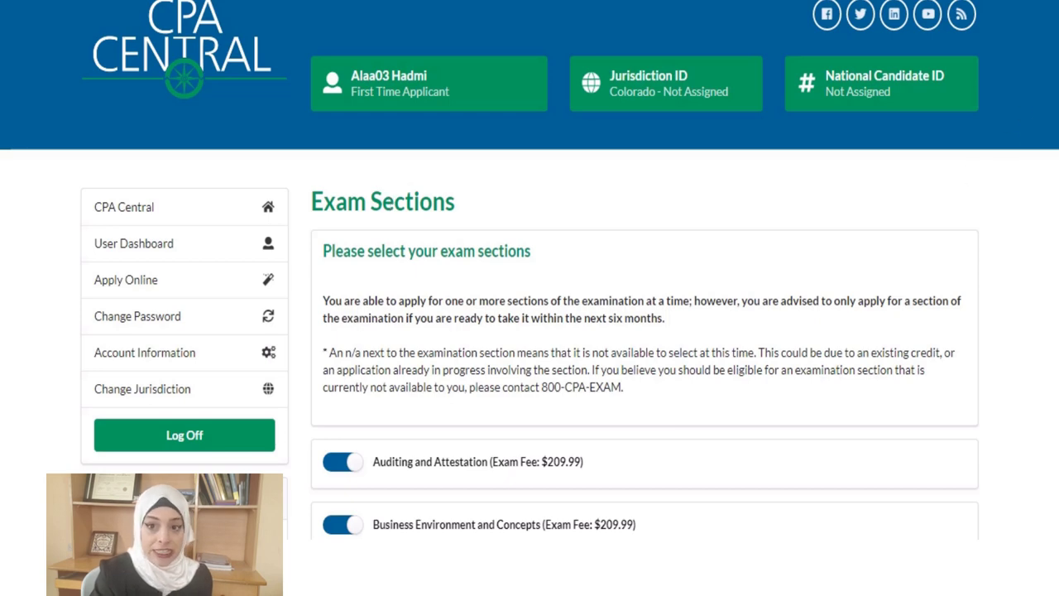
scroll(1017, 129, down, 3)
scroll(530, 271, down, 3)
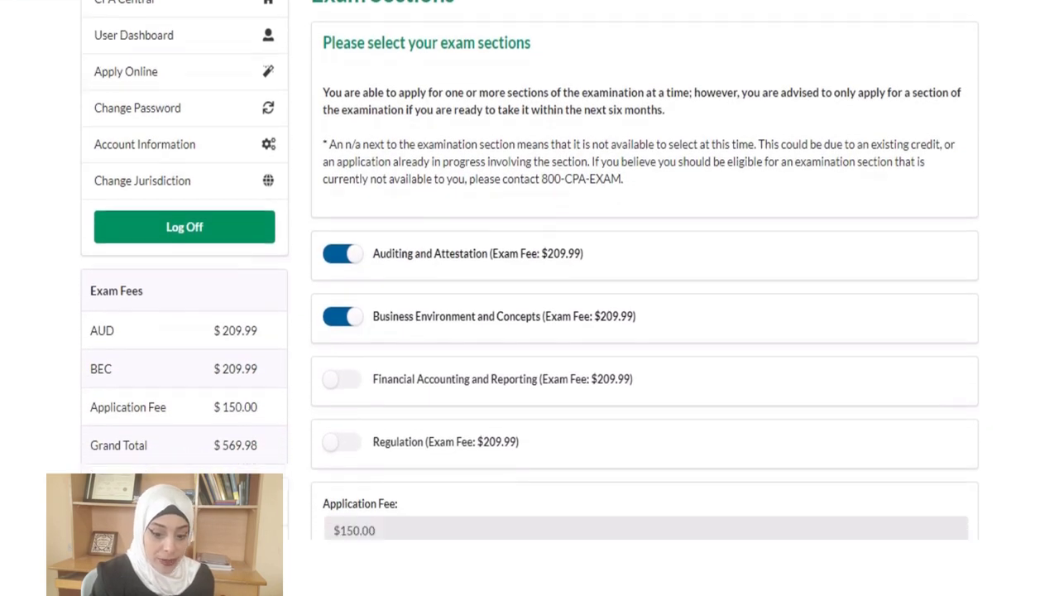
scroll(529, 298, down, 10)
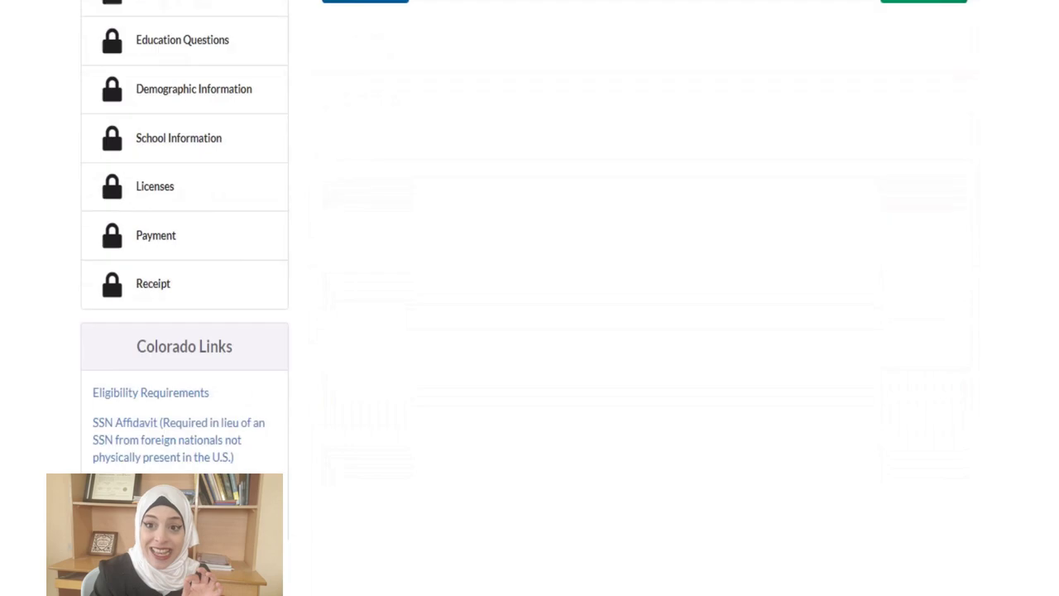
scroll(529, 297, up, 12)
Reopen CPA Exam from the EXAMS menu and scroll to the jurisdiction list
scroll(529, 298, up, 3)
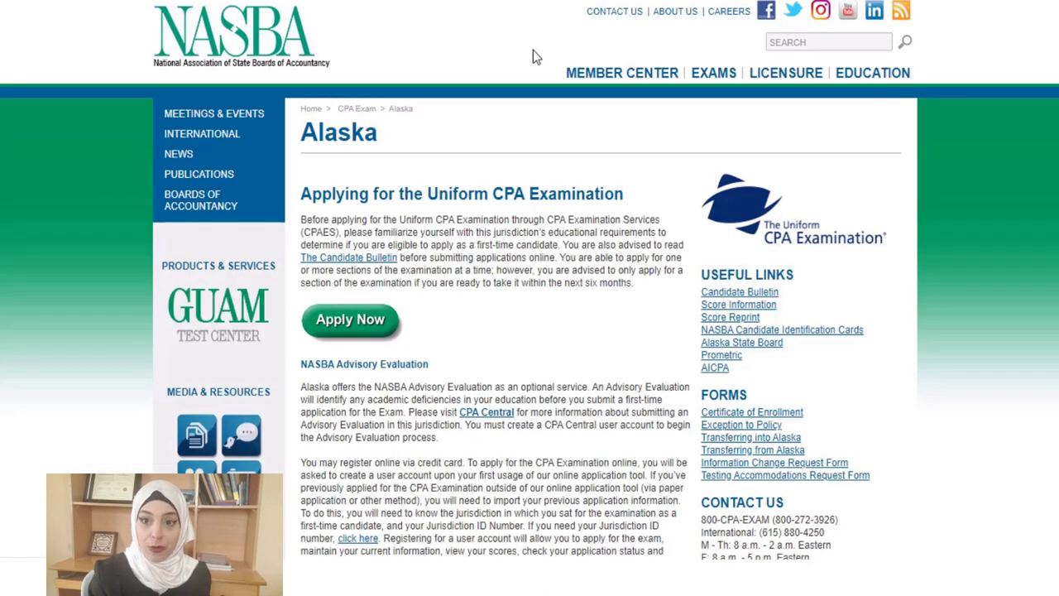
mouse_move(697, 79)
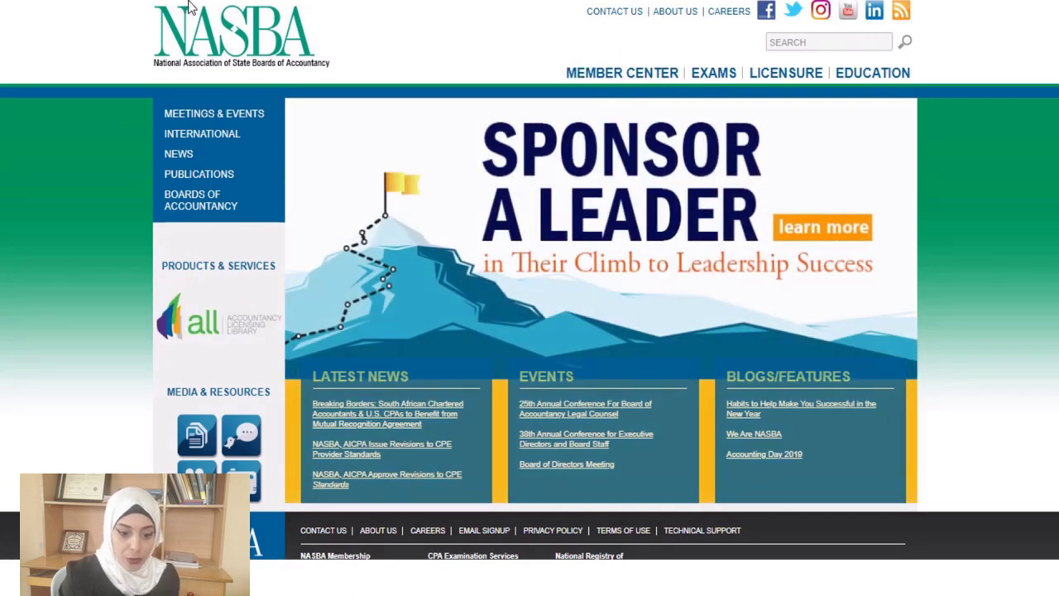
mouse_move(718, 89)
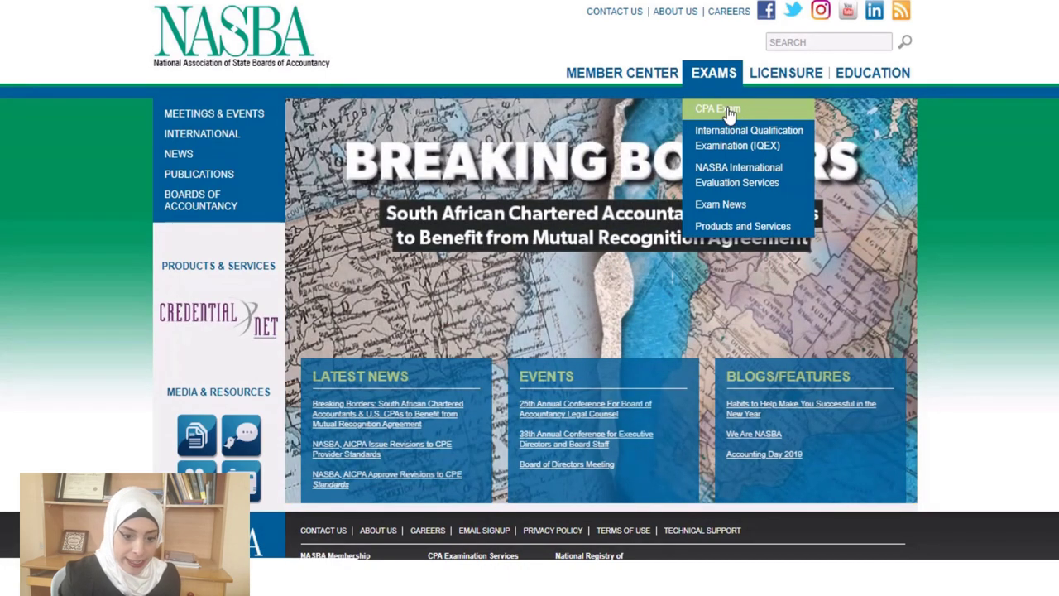
click(775, 113)
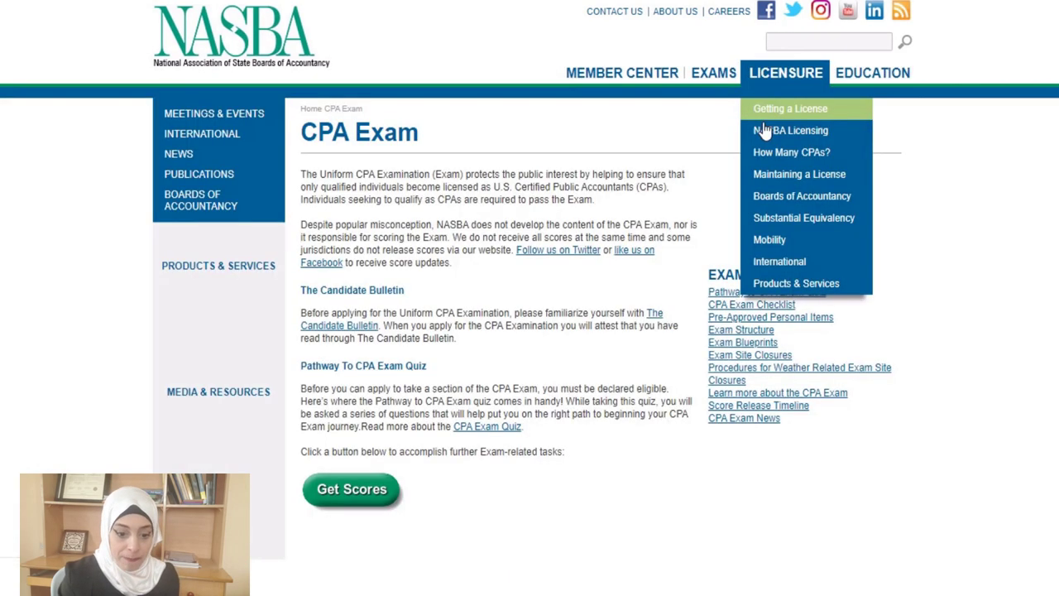
scroll(530, 298, down, 3)
scroll(530, 298, down, 6)
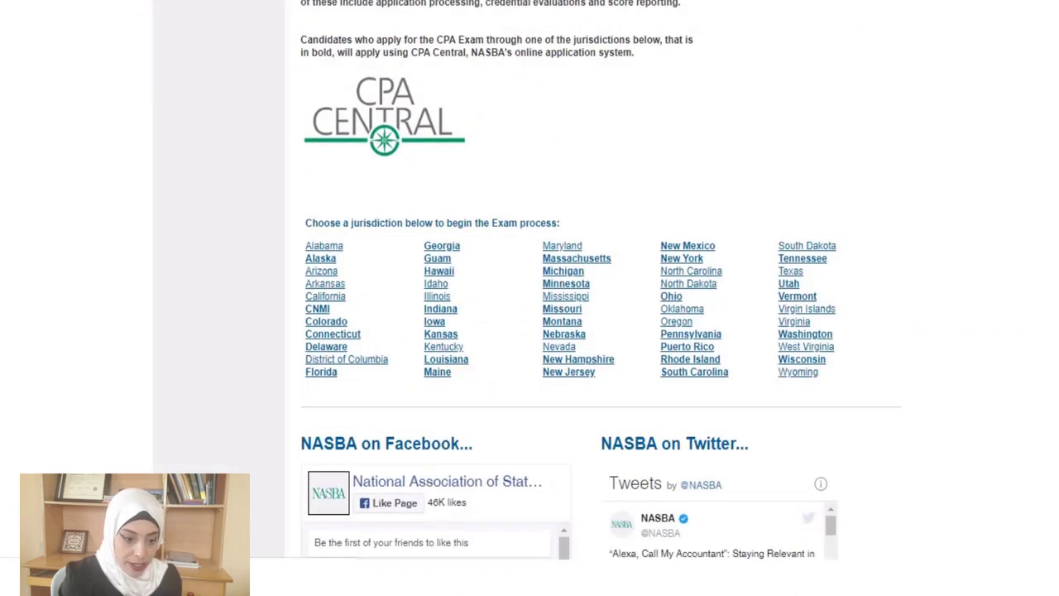
Open the Alabama jurisdiction page and follow its link to the state board's website
click(335, 249)
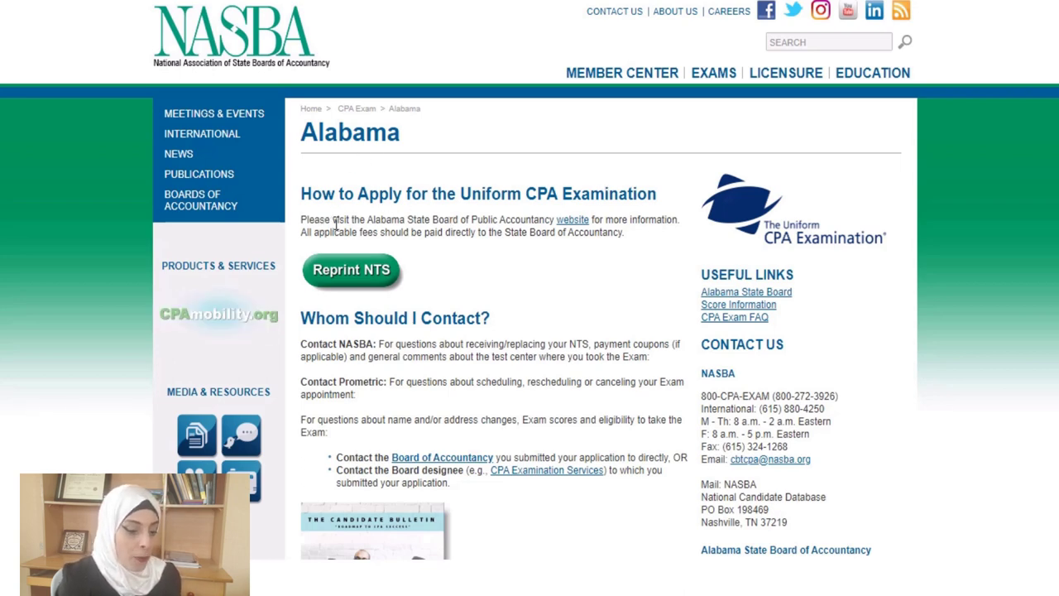
click(573, 221)
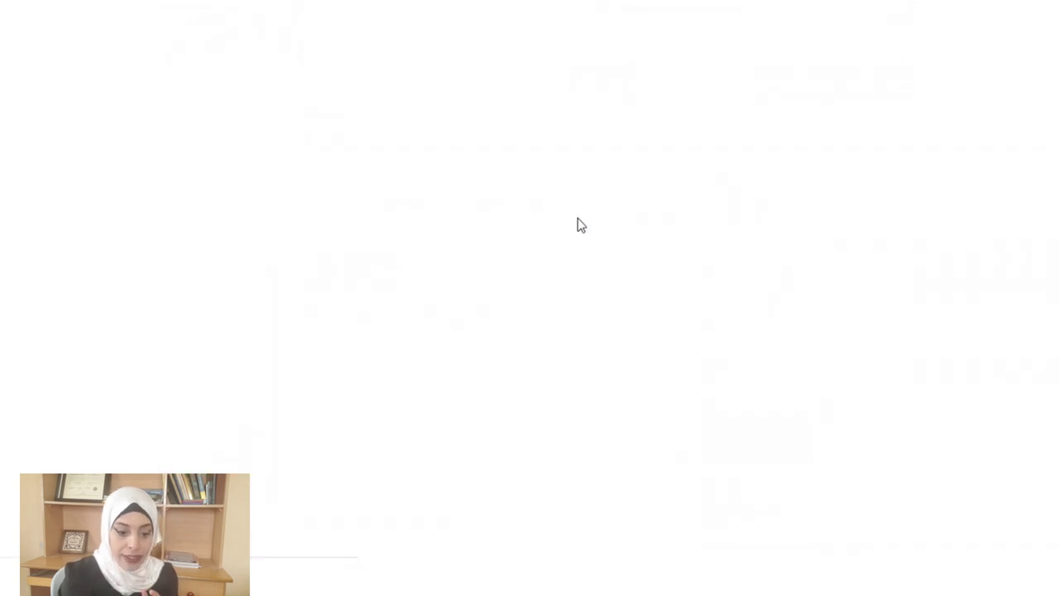